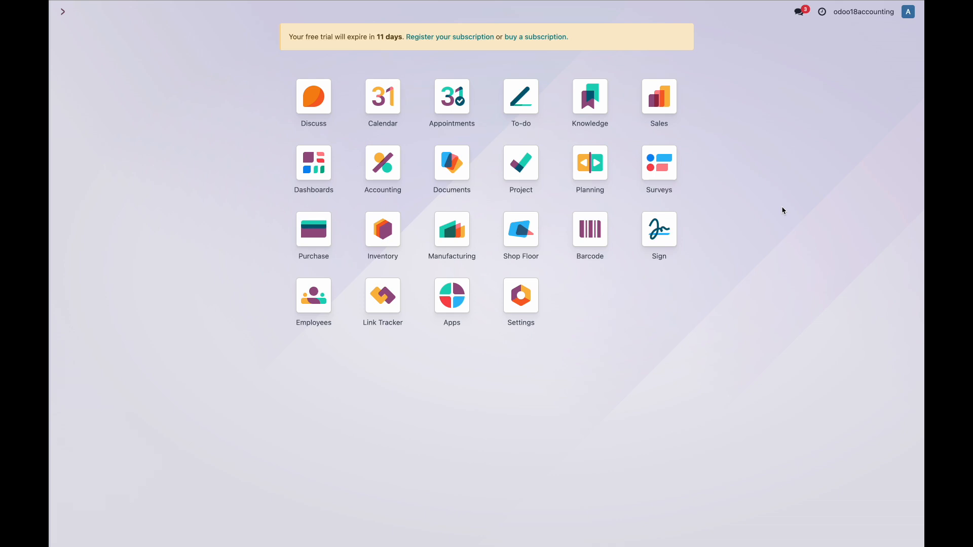
Check the WIP and WIP Overhead accounts in the Stock Valuation section of the Accounting settings, and open the WIP account's record
{"action": "left_click", "coordinate": [537, 307]}
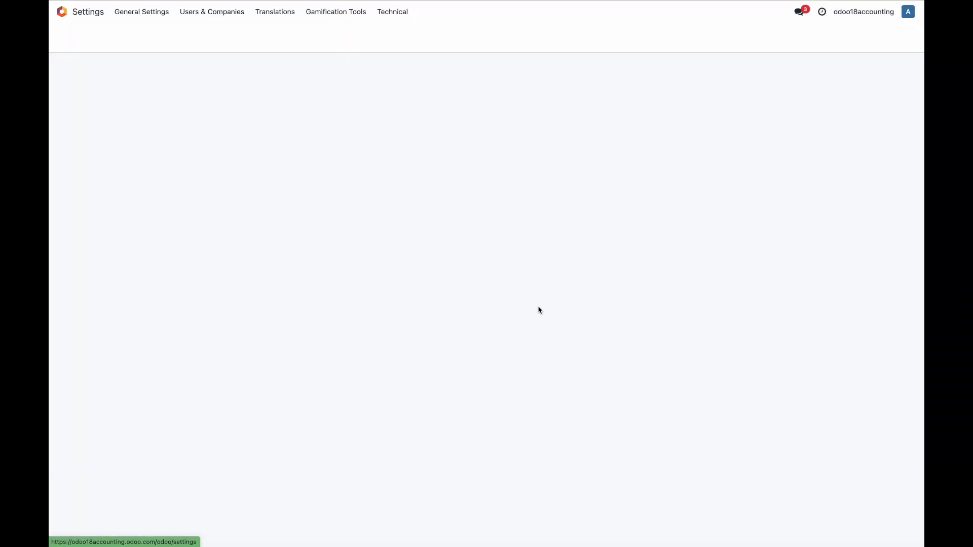
{"action": "left_click", "coordinate": [108, 184]}
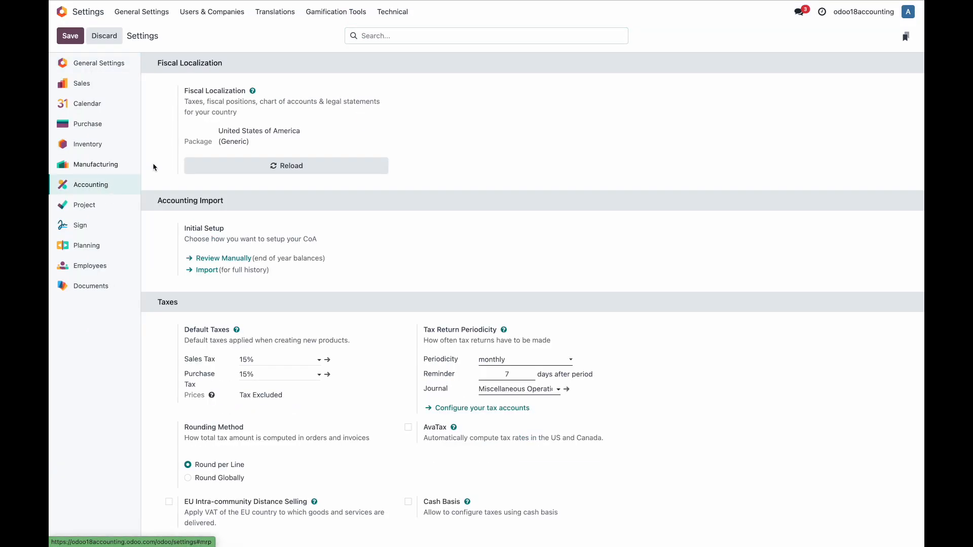
{"action": "scroll", "coordinate": [402, 227], "scroll_direction": "down", "scroll_amount": 20}
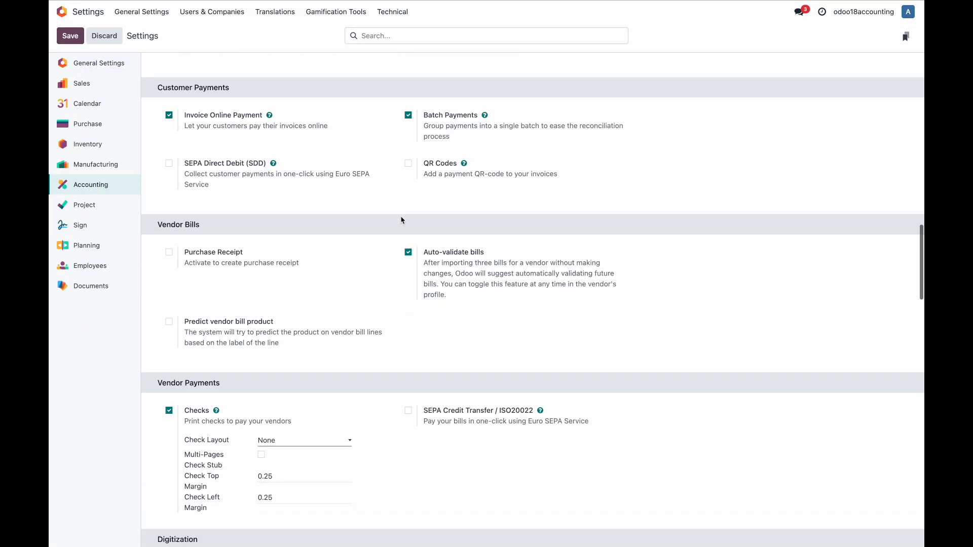
{"action": "scroll", "coordinate": [401, 220], "scroll_direction": "down", "scroll_amount": 20}
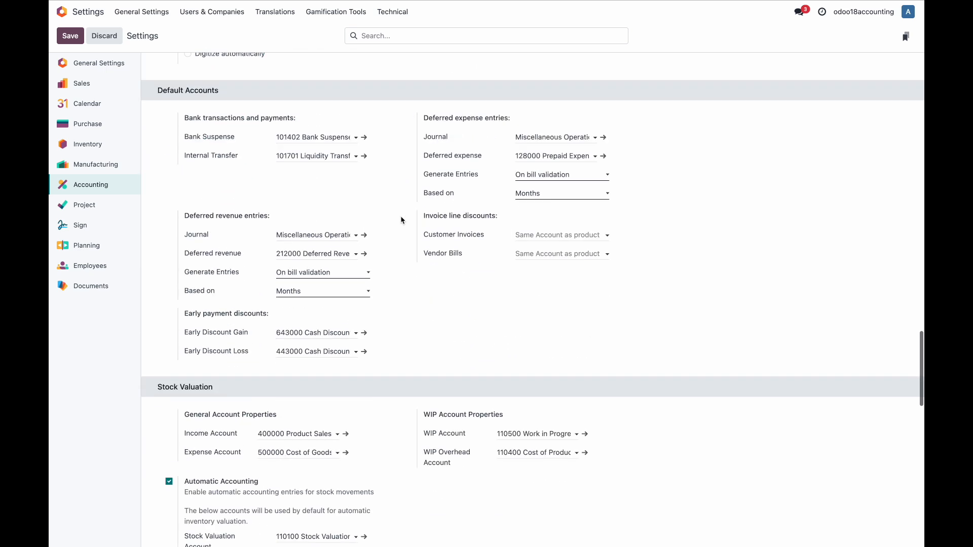
{"action": "scroll", "coordinate": [401, 221], "scroll_direction": "down", "scroll_amount": 4}
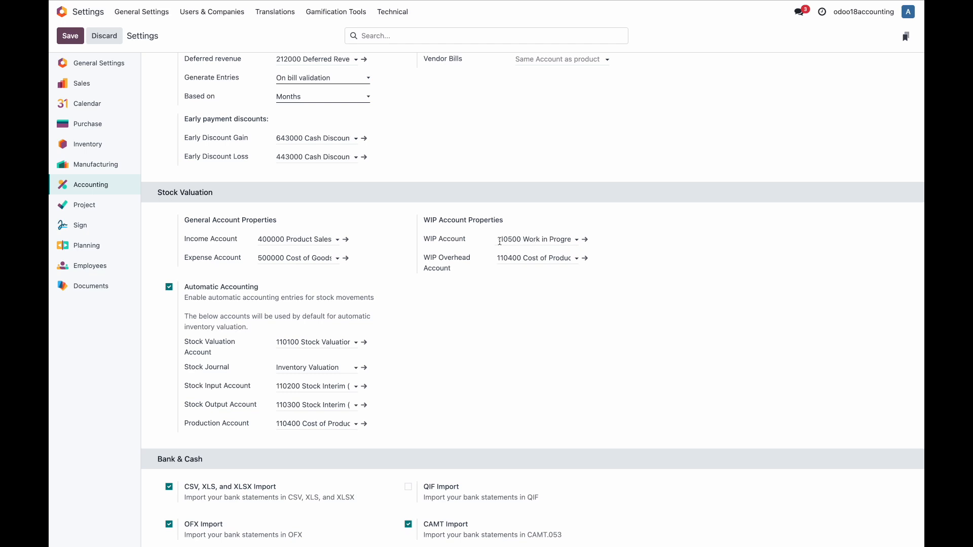
{"action": "left_click", "coordinate": [546, 256]}
{"action": "left_click", "coordinate": [542, 239]}
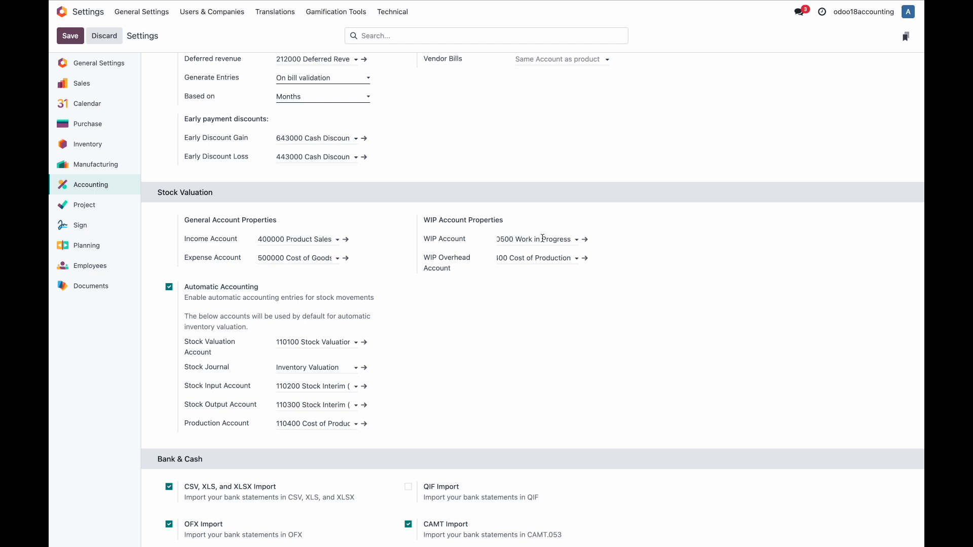
{"action": "left_click", "coordinate": [585, 239]}
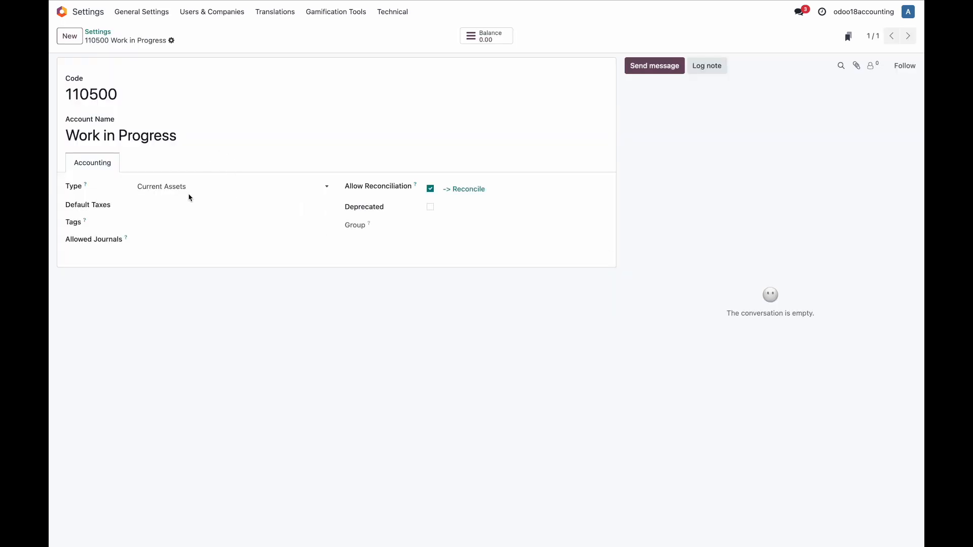
Return to the Accounting settings and examine the WIP Overhead Account and Stock Valuation Account under Stock Valuation
{"action": "left_click", "coordinate": [98, 33]}
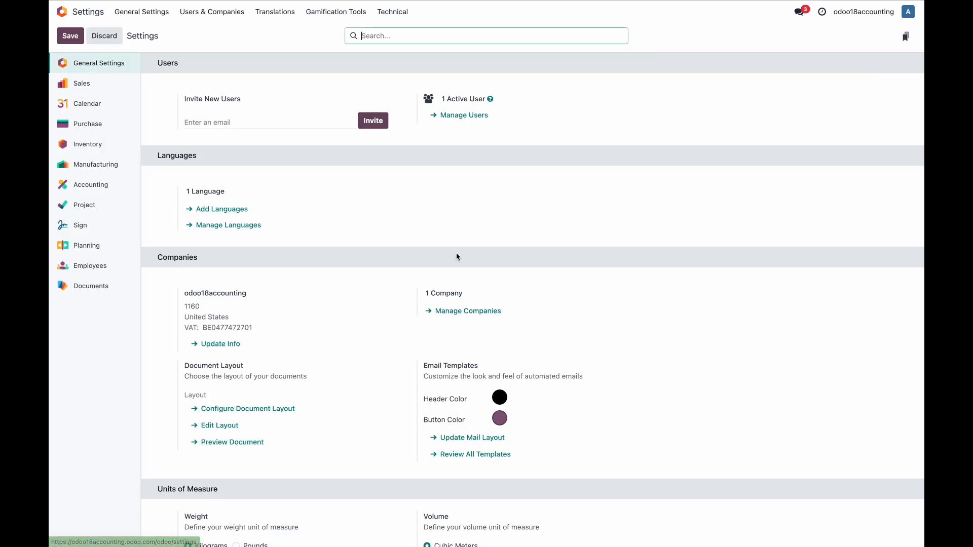
{"action": "left_click", "coordinate": [126, 182]}
{"action": "scroll", "coordinate": [470, 355], "scroll_direction": "down", "scroll_amount": 10}
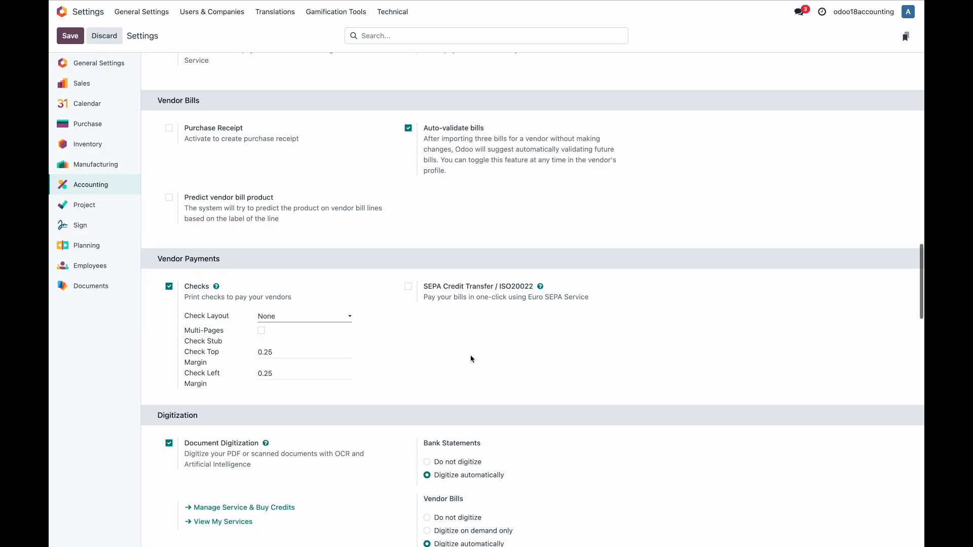
{"action": "scroll", "coordinate": [471, 359], "scroll_direction": "down", "scroll_amount": 4}
{"action": "scroll", "coordinate": [471, 359], "scroll_direction": "up", "scroll_amount": 2}
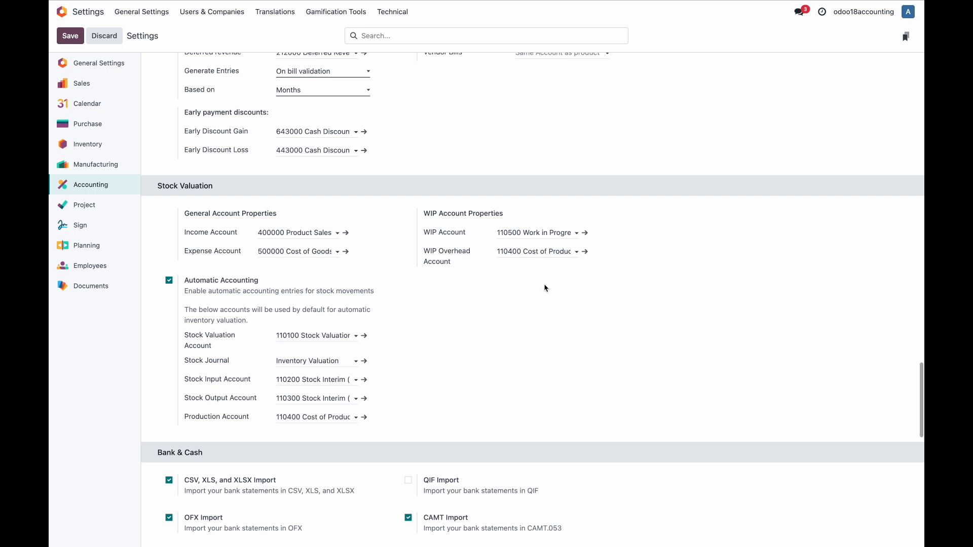
{"action": "left_click", "coordinate": [551, 255]}
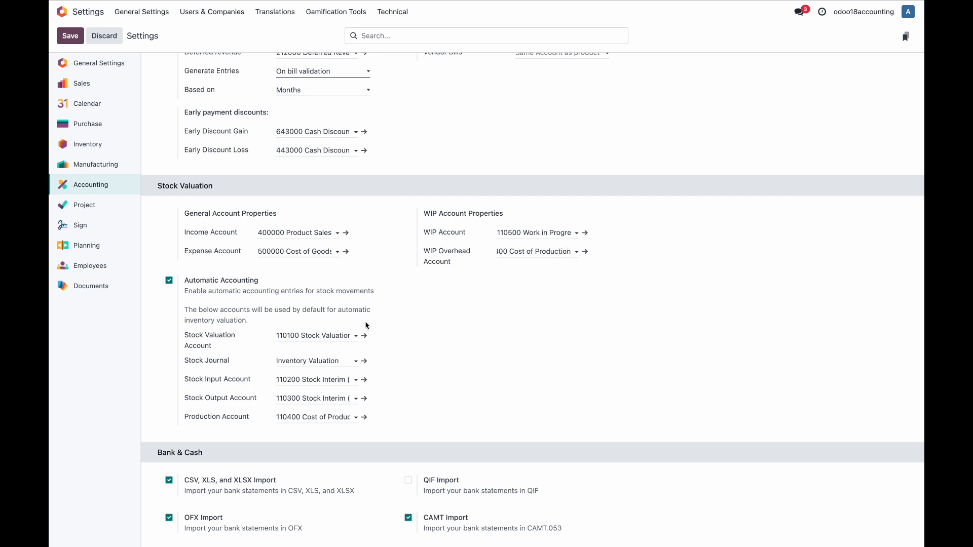
{"action": "left_click", "coordinate": [345, 339]}
Open work center WC1 in Manufacturing to check its costing information
{"action": "left_click", "coordinate": [62, 12]}
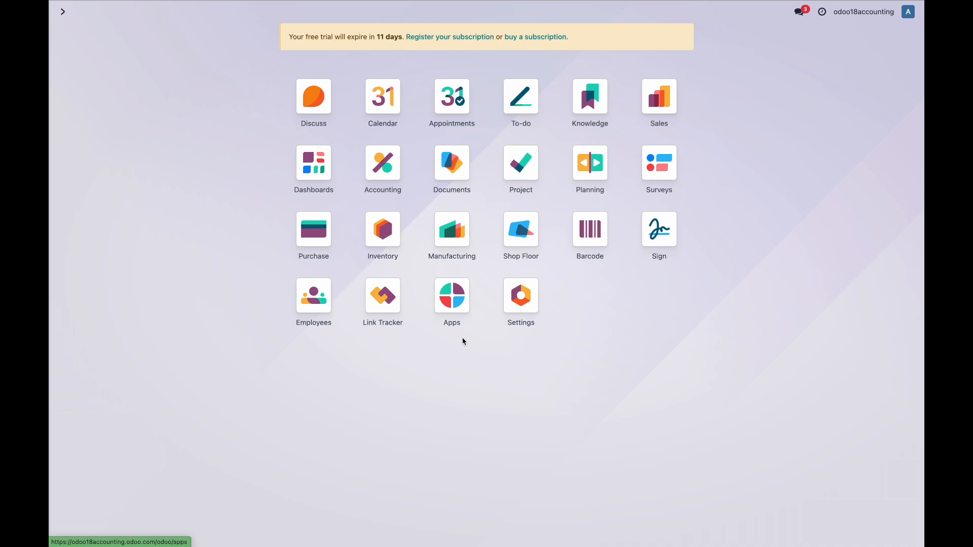
{"action": "left_click", "coordinate": [464, 238]}
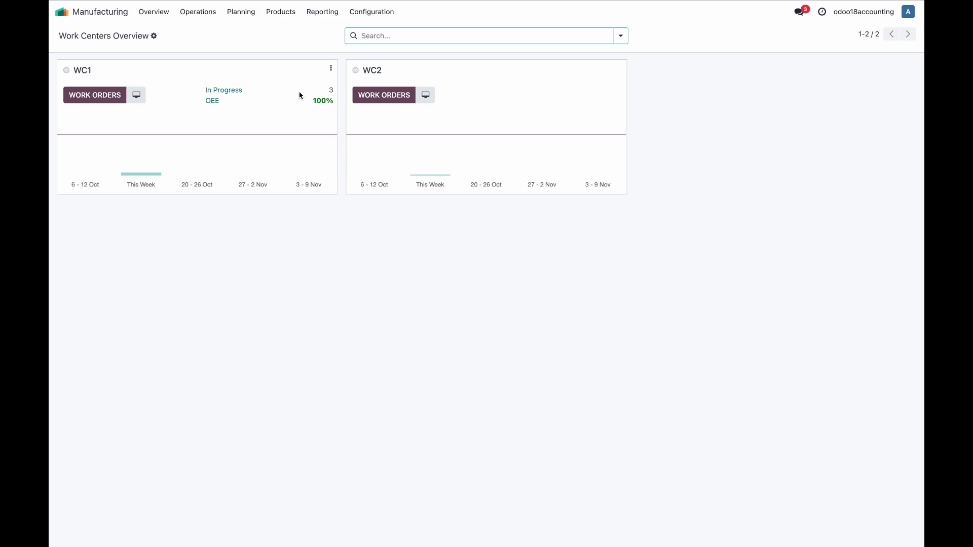
{"action": "left_click", "coordinate": [375, 12]}
{"action": "left_click", "coordinate": [385, 47]}
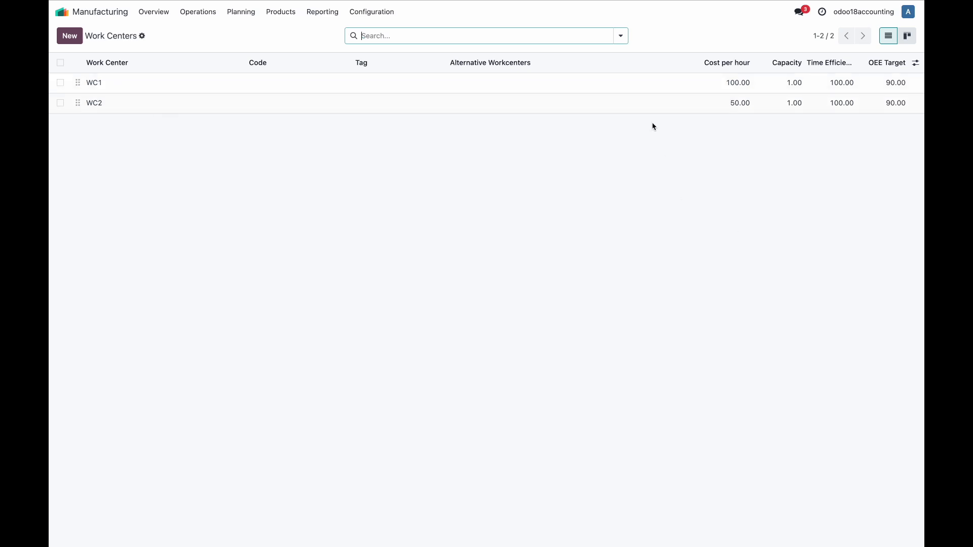
{"action": "left_click", "coordinate": [559, 84]}
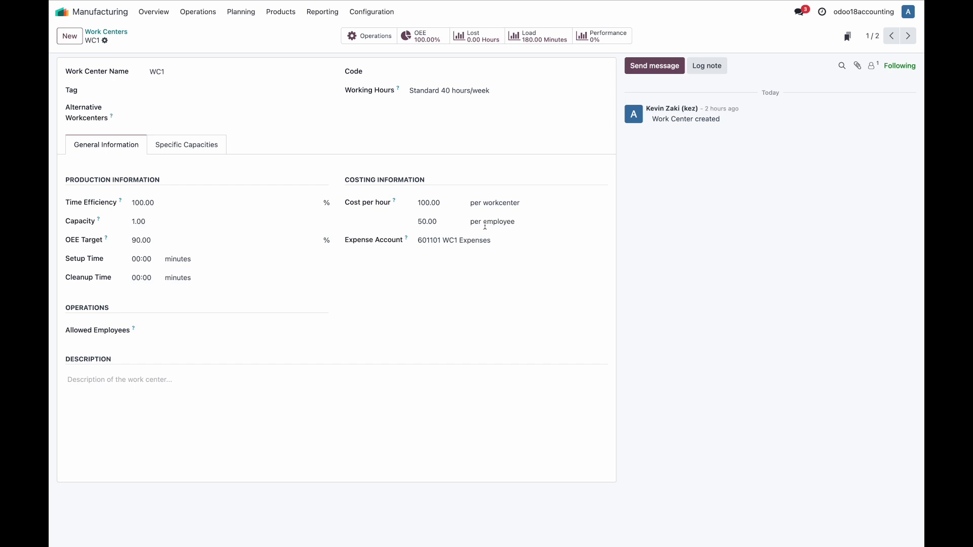
Open the employee's record in Employees and check the hourly cost in its settings
{"action": "left_click", "coordinate": [61, 11]}
{"action": "left_click", "coordinate": [333, 311]}
{"action": "left_click", "coordinate": [286, 110]}
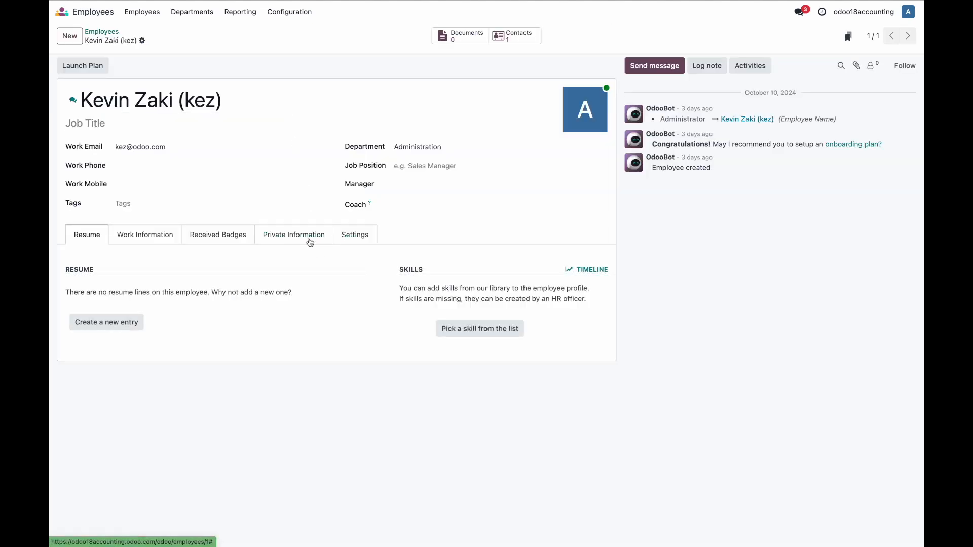
{"action": "left_click", "coordinate": [309, 242]}
{"action": "left_click", "coordinate": [358, 242]}
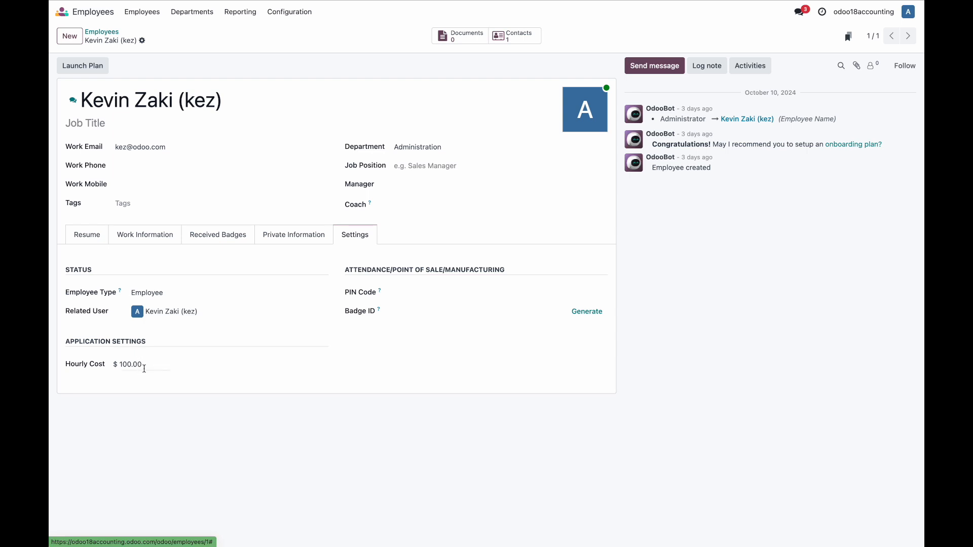
Review the components in the bills of materials for Finished Good 3, Finished Good 2 and Finished Good
{"action": "left_click", "coordinate": [60, 13]}
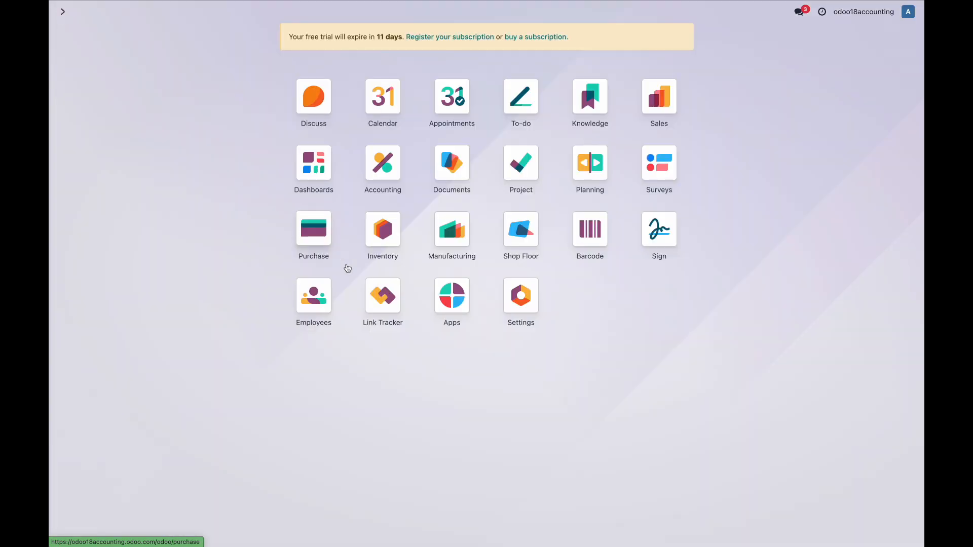
{"action": "left_click", "coordinate": [454, 233]}
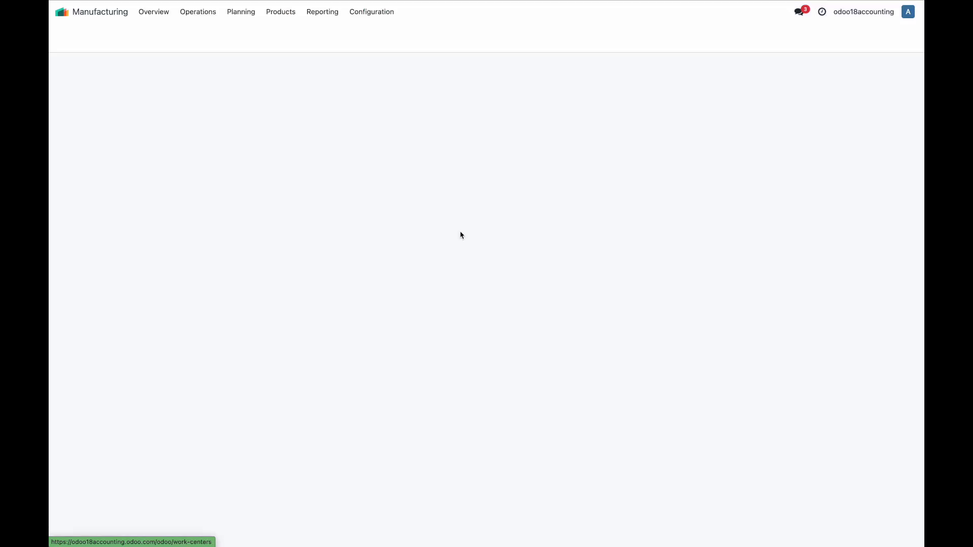
{"action": "left_click", "coordinate": [323, 14]}
{"action": "left_click", "coordinate": [285, 13]}
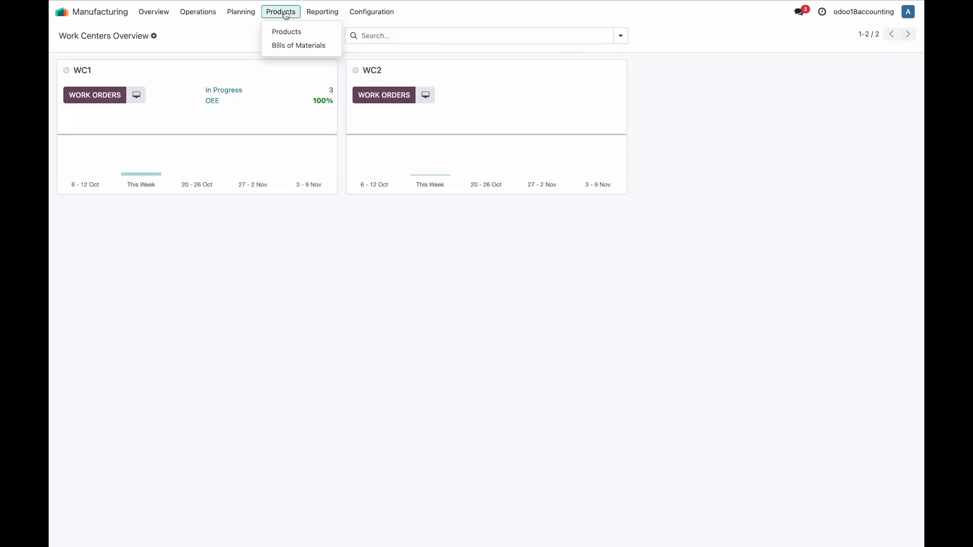
{"action": "left_click", "coordinate": [287, 45]}
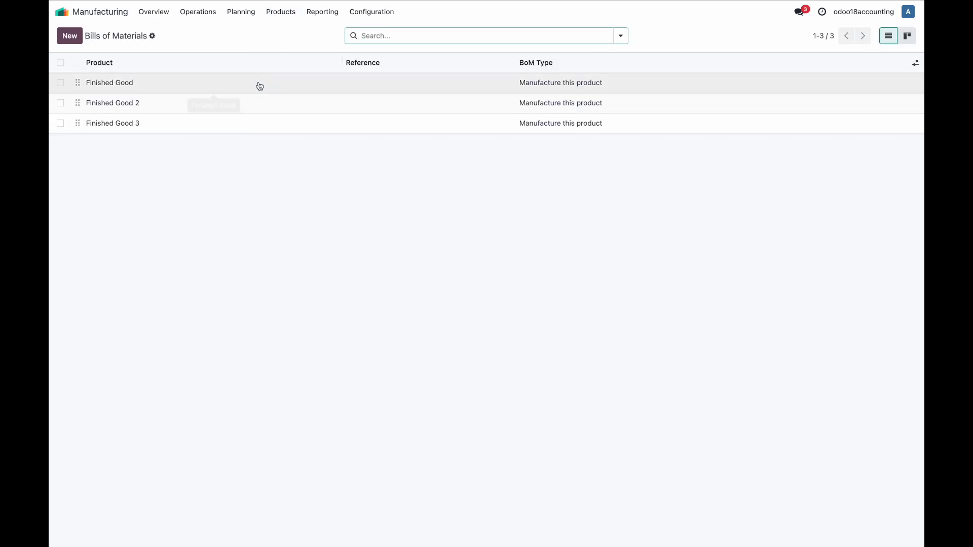
{"action": "left_click", "coordinate": [249, 127]}
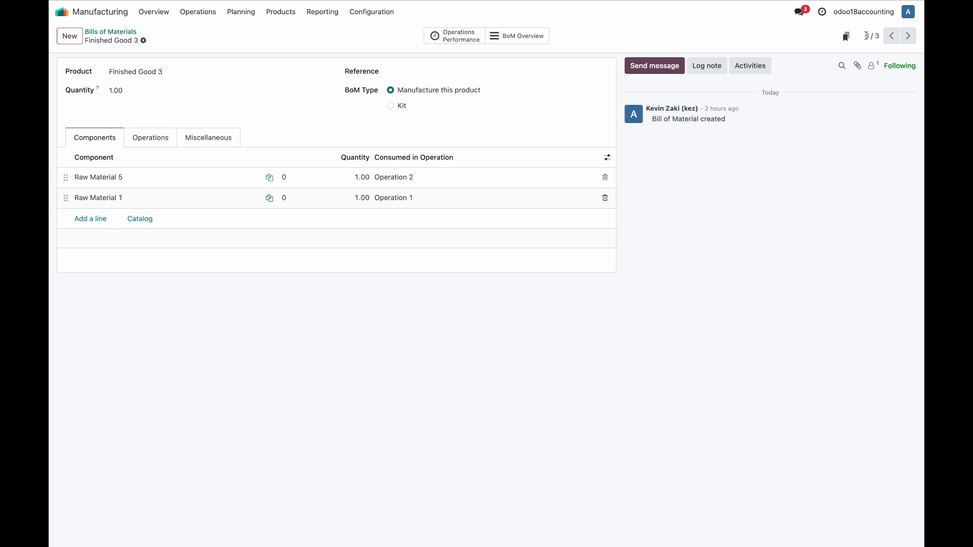
{"action": "left_click", "coordinate": [890, 36]}
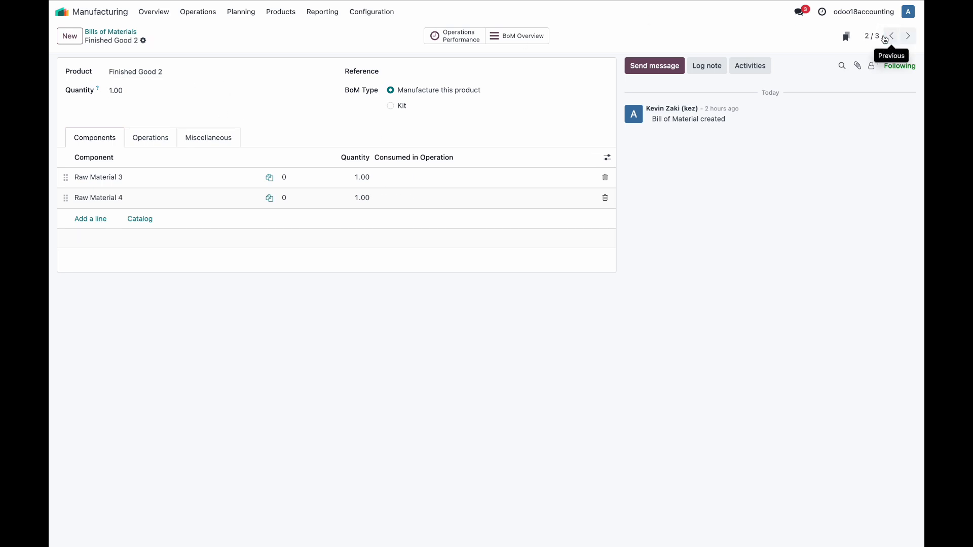
{"action": "left_click", "coordinate": [885, 39]}
Preview the WIP accounting entry for all To Do manufacturing orders, read its full reference, and discard the entry
{"action": "left_click", "coordinate": [198, 12]}
{"action": "left_click", "coordinate": [200, 32]}
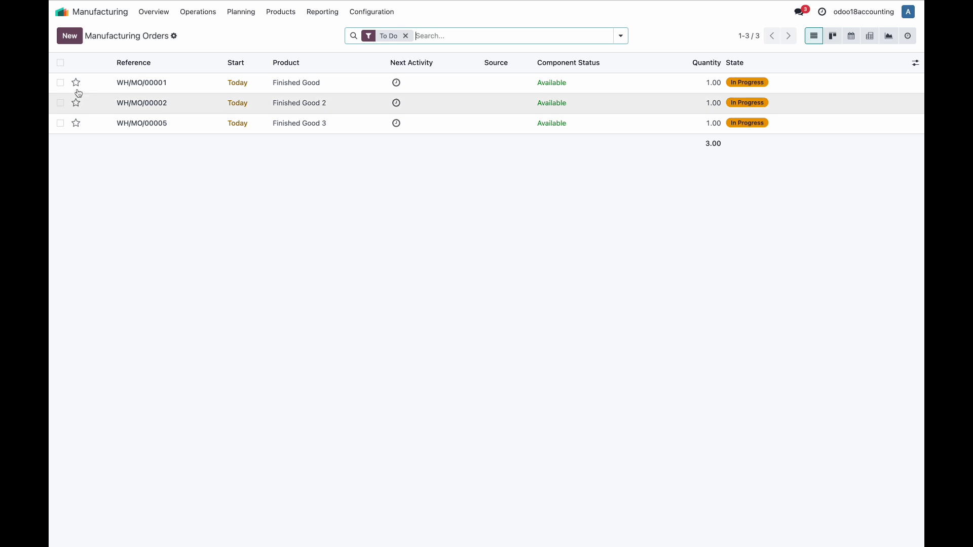
{"action": "left_click", "coordinate": [60, 63]}
{"action": "left_click", "coordinate": [613, 38]}
{"action": "left_click_drag", "start_coordinate": [624, 120], "coordinate": [656, 124]}
{"action": "left_click_drag", "start_coordinate": [618, 172], "coordinate": [608, 154]}
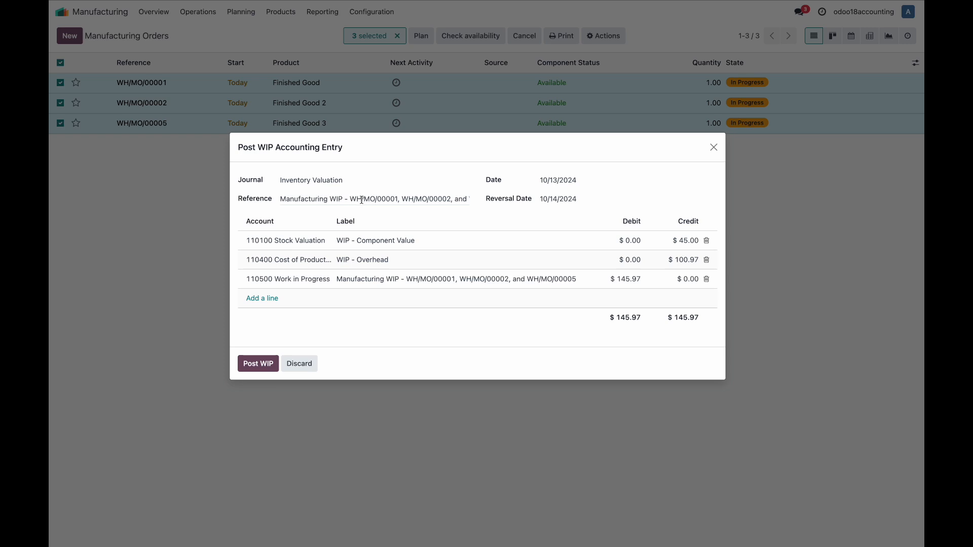
{"action": "scroll", "coordinate": [362, 200], "scroll_direction": "right", "scroll_amount": 3}
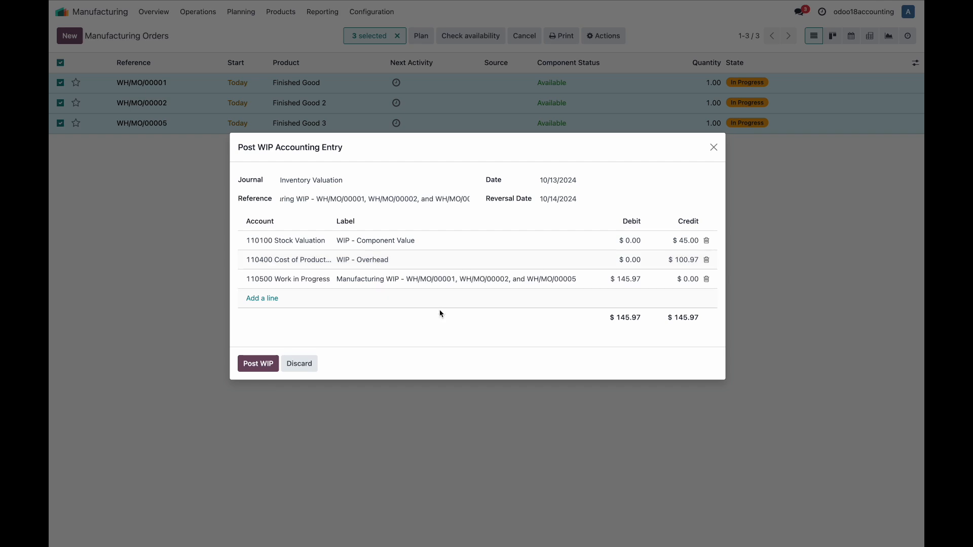
{"action": "left_click", "coordinate": [310, 369]}
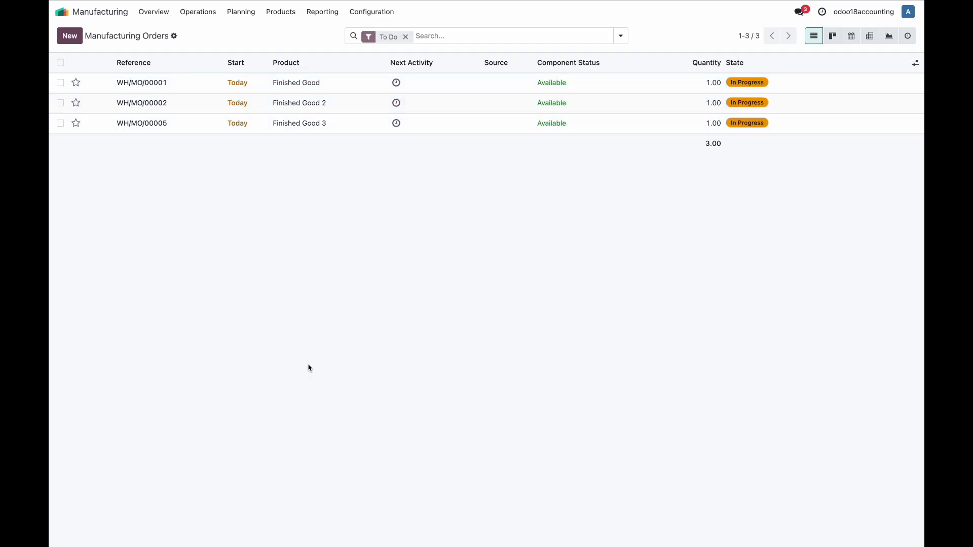
Check the product costs of Raw Material 4 and Raw Material 3 from manufacturing order WH/MO/00002
{"action": "left_click", "coordinate": [189, 102]}
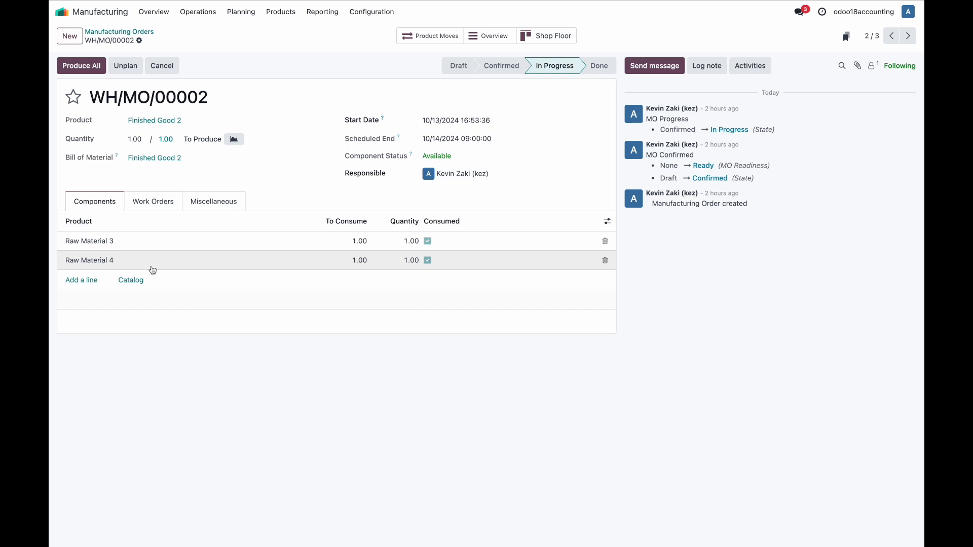
{"action": "left_click", "coordinate": [108, 260]}
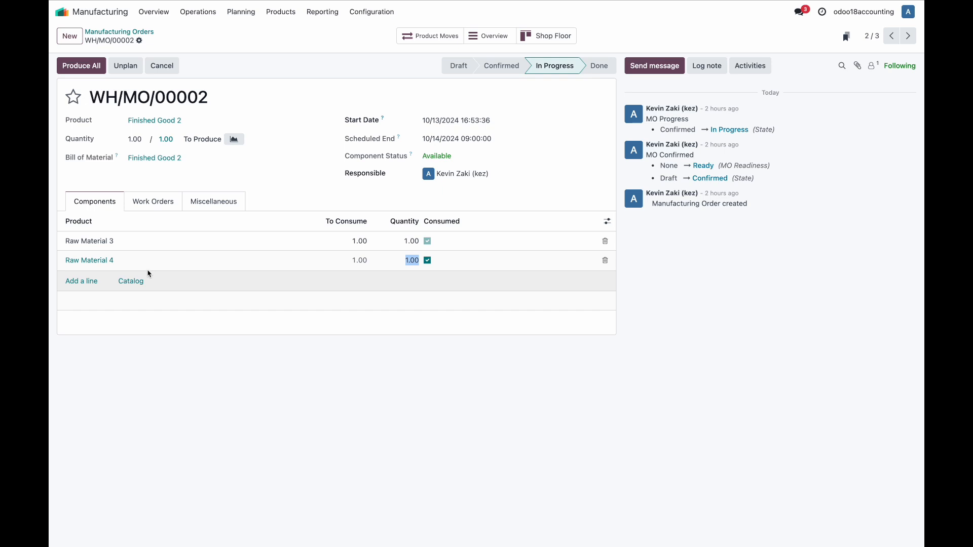
{"action": "left_click", "coordinate": [96, 260]}
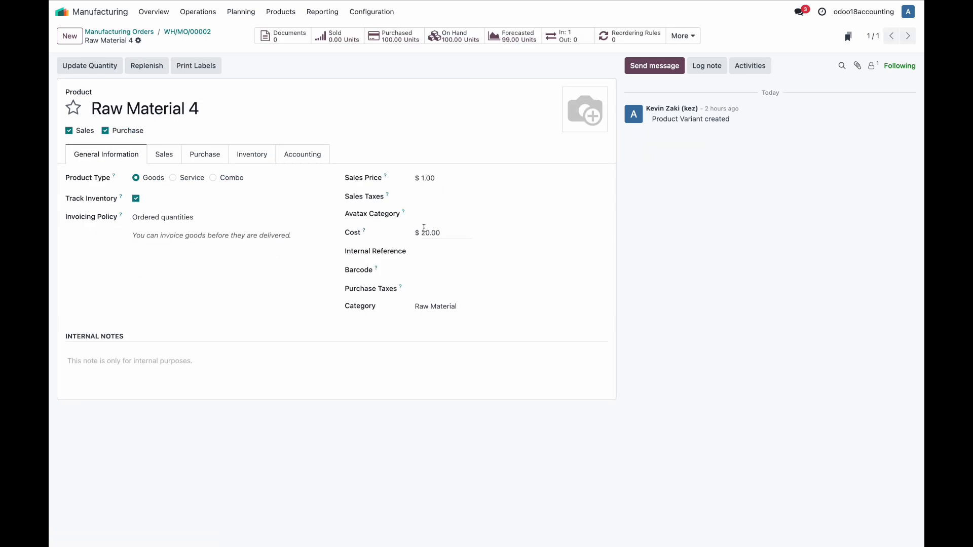
{"action": "left_click", "coordinate": [184, 33]}
{"action": "left_click", "coordinate": [96, 241]}
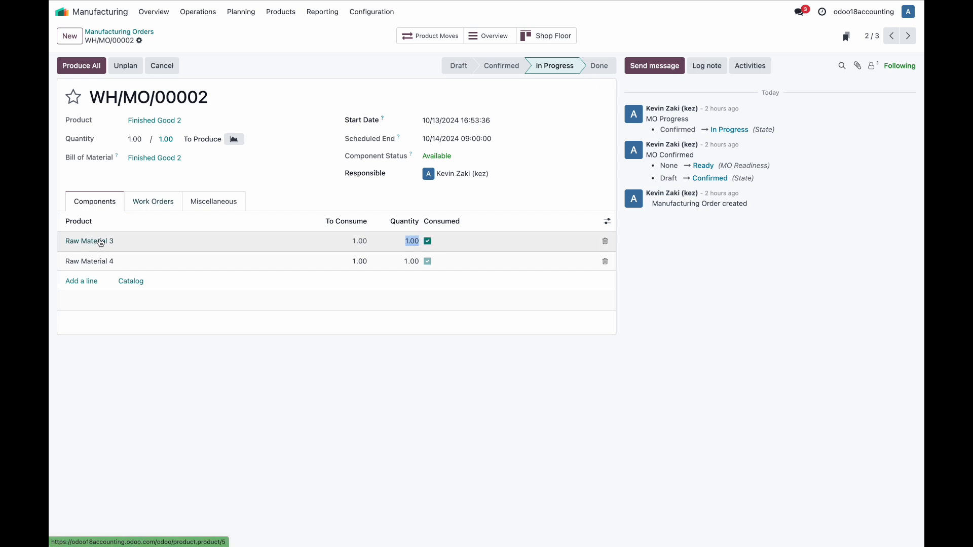
{"action": "left_click", "coordinate": [199, 33]}
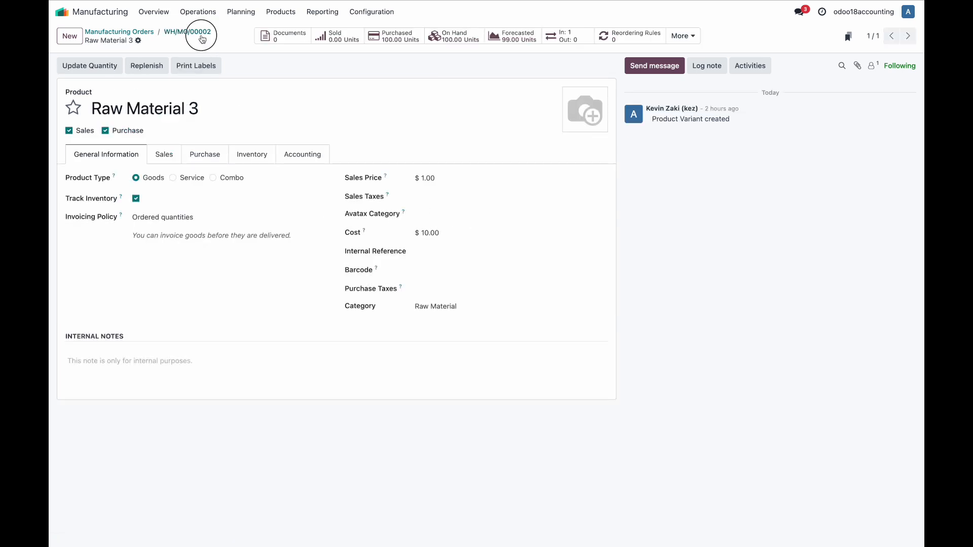
Open manufacturing order WH/MO/00001 and check the product cost of its component Raw Material 1
{"action": "left_click", "coordinate": [152, 32]}
{"action": "left_click", "coordinate": [206, 83]}
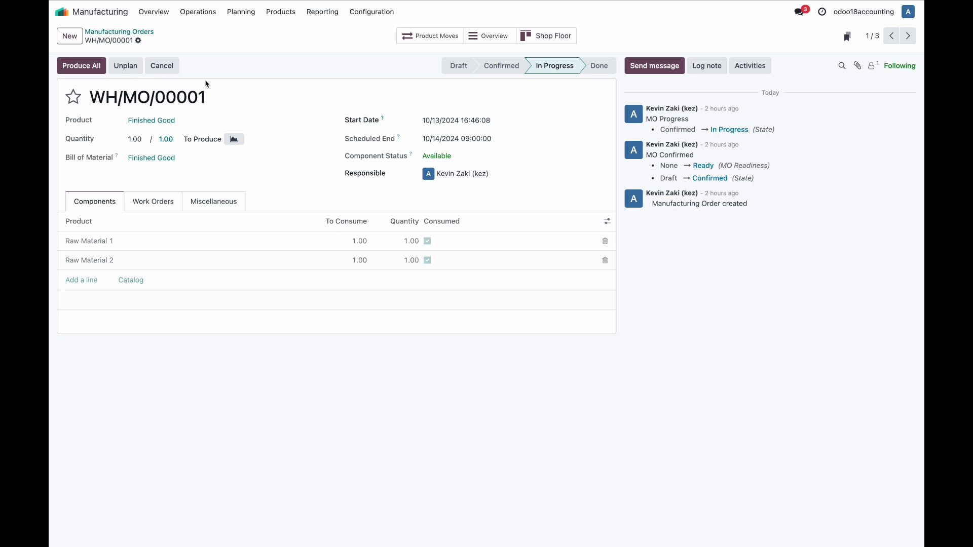
{"action": "left_click", "coordinate": [110, 243]}
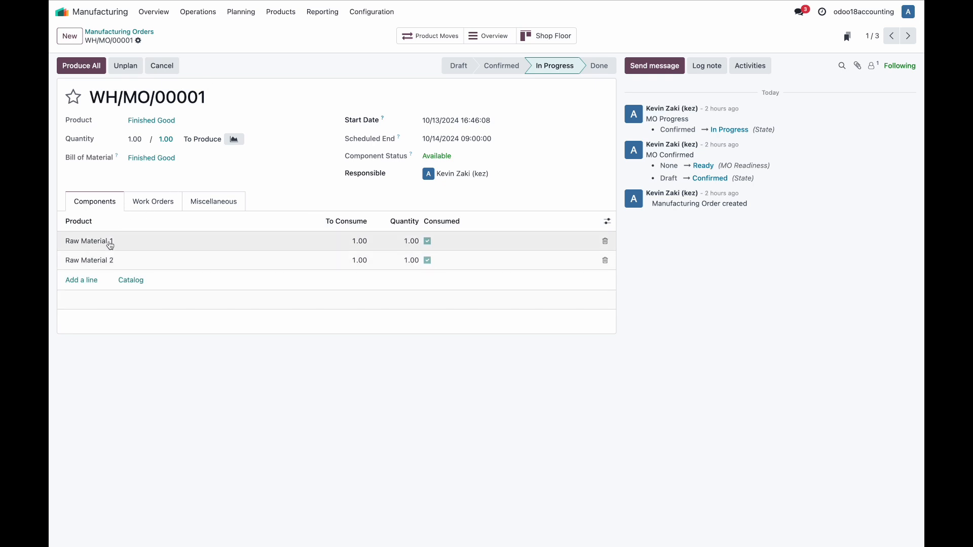
{"action": "left_click", "coordinate": [110, 242]}
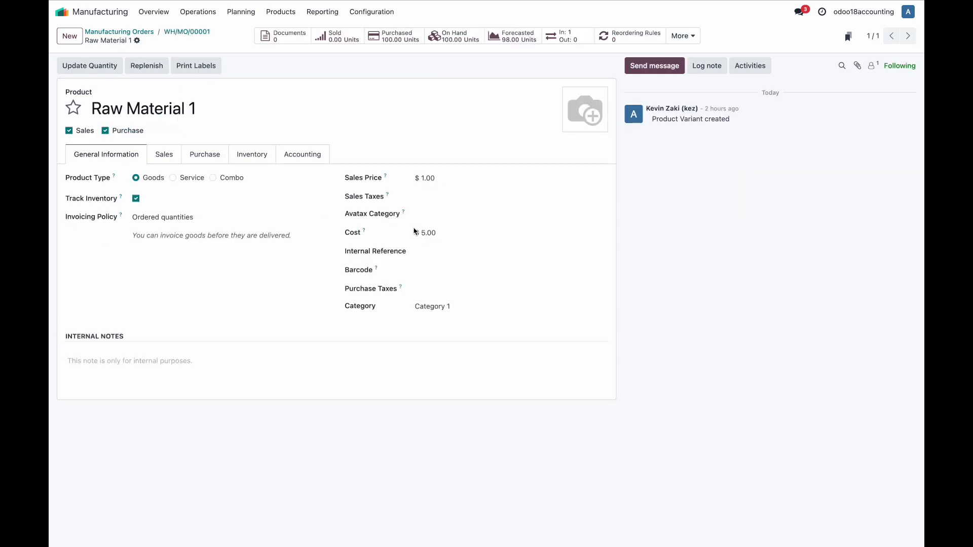
Check the product cost of component Raw Material 2 from manufacturing order WH/MO/00001
{"action": "left_click", "coordinate": [176, 38]}
{"action": "left_click", "coordinate": [104, 259]}
{"action": "left_click", "coordinate": [100, 261]}
{"action": "left_click", "coordinate": [206, 32]}
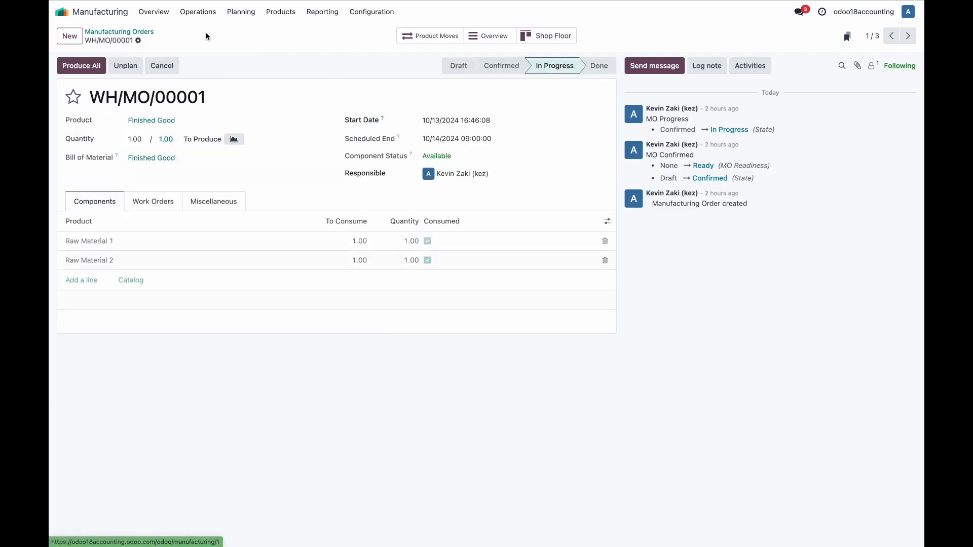
Open manufacturing order WH/MO/00005 and review its work orders and the real costs in its overview
{"action": "left_click", "coordinate": [139, 31]}
{"action": "left_click", "coordinate": [182, 124]}
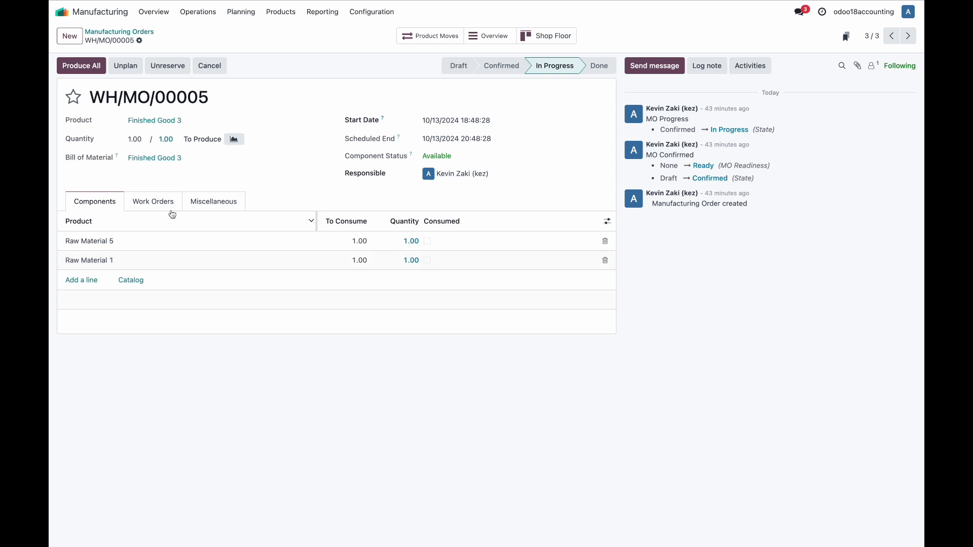
{"action": "left_click", "coordinate": [156, 204]}
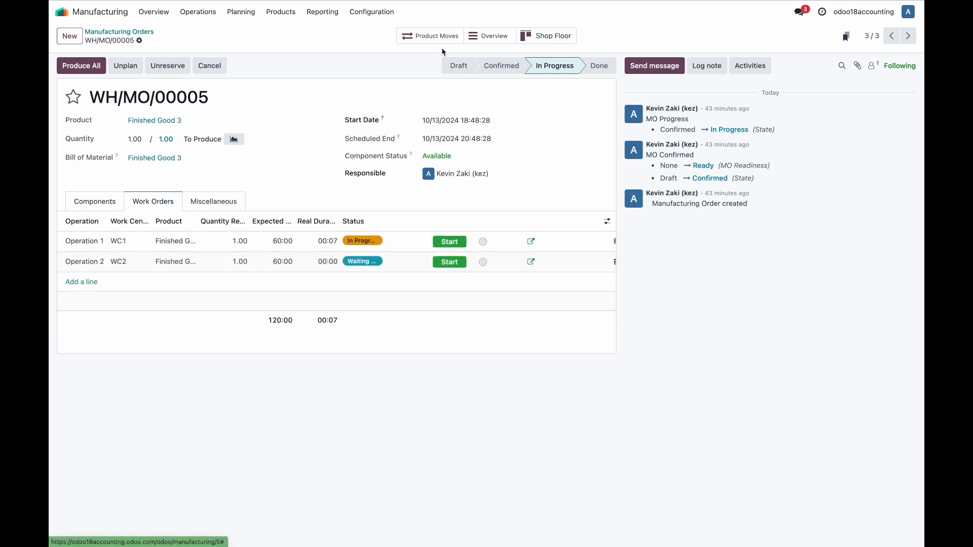
{"action": "left_click", "coordinate": [489, 37]}
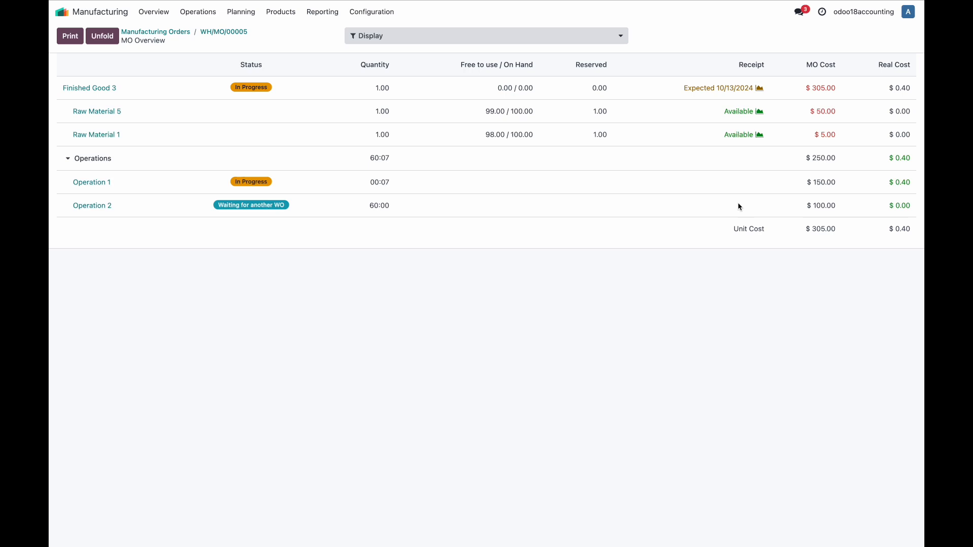
{"action": "left_click_drag", "start_coordinate": [913, 184], "coordinate": [894, 184]}
{"action": "left_click", "coordinate": [224, 32]}
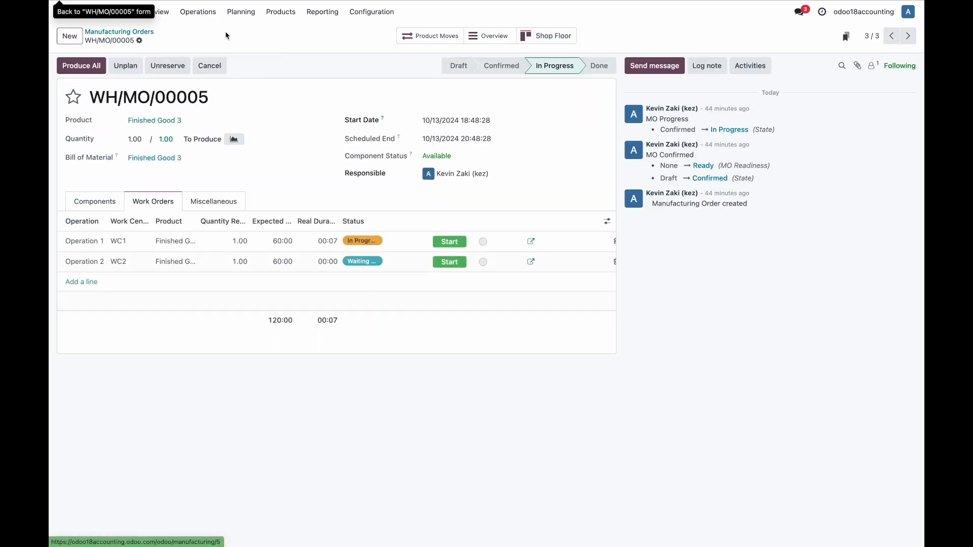
Try marking component Raw Material 5 as consumed on WH/MO/00005 and discard the change
{"action": "left_click", "coordinate": [97, 201]}
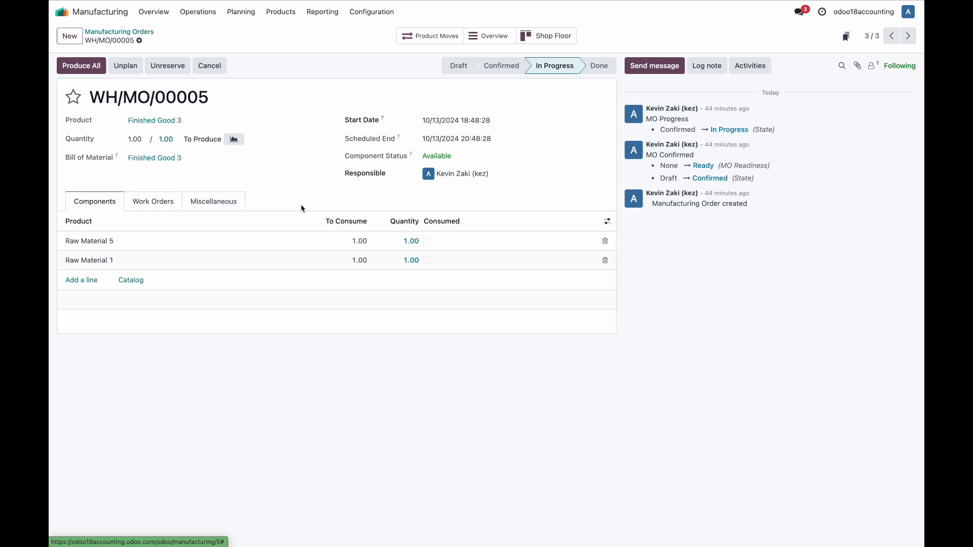
{"action": "left_click", "coordinate": [428, 241]}
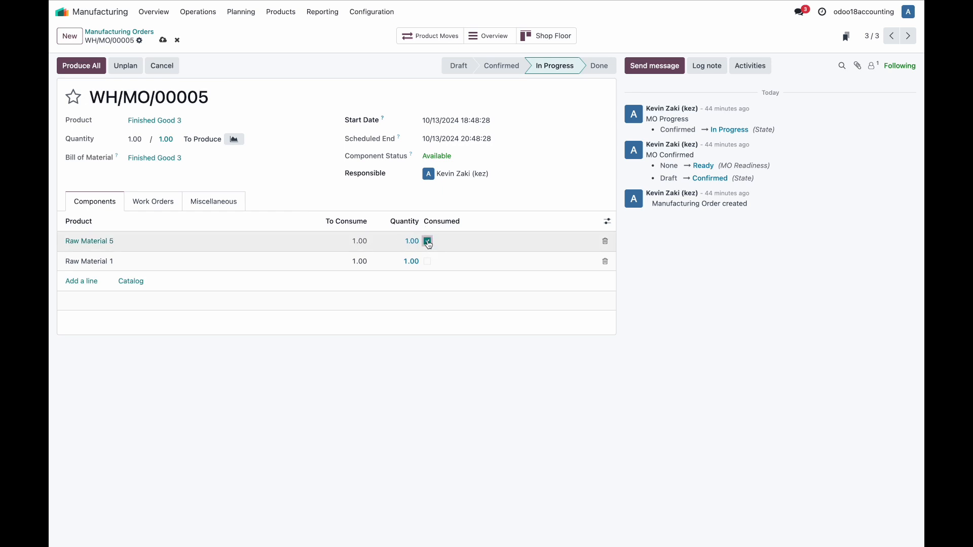
{"action": "left_click", "coordinate": [177, 40]}
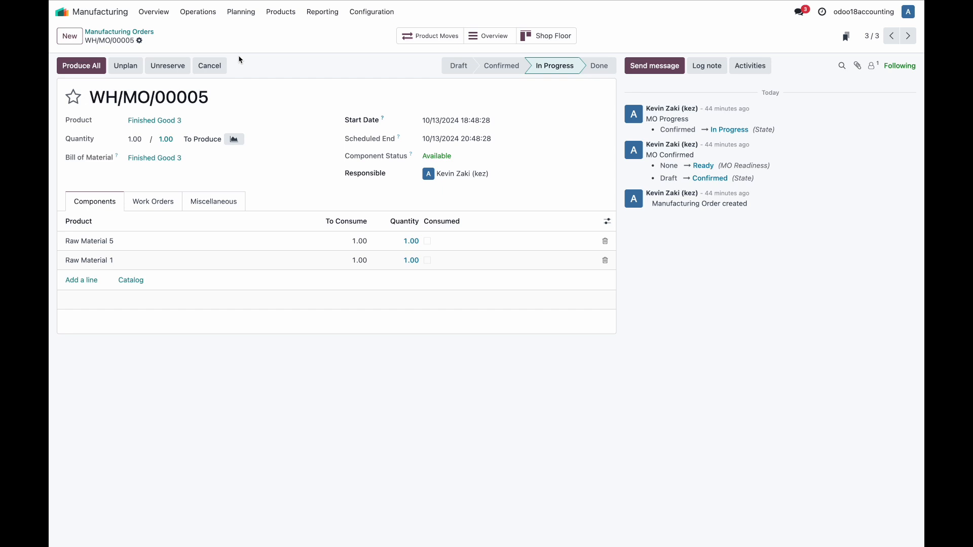
Review the components and operations in the bill of materials for Finished Good 2
{"action": "left_click", "coordinate": [323, 12]}
{"action": "left_click", "coordinate": [281, 12]}
{"action": "left_click", "coordinate": [289, 46]}
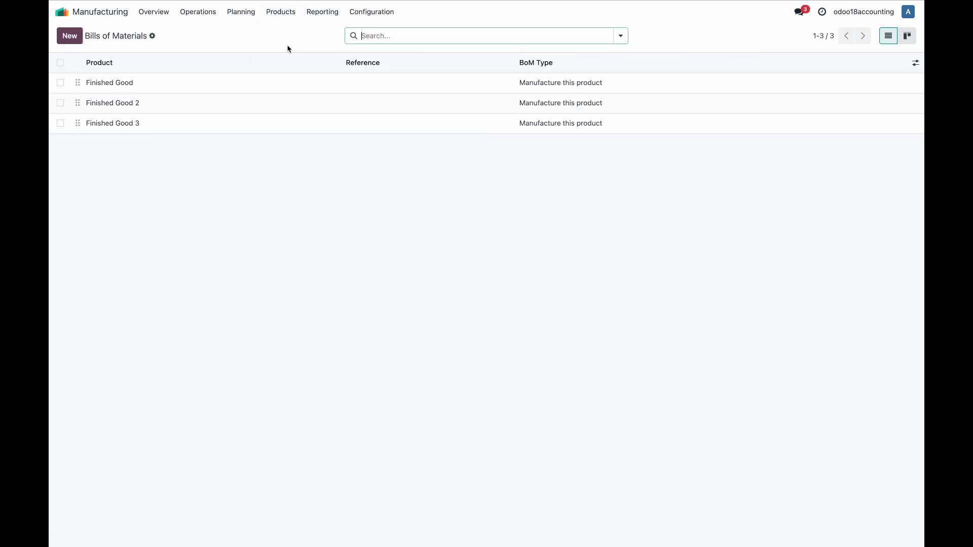
{"action": "left_click", "coordinate": [197, 102]}
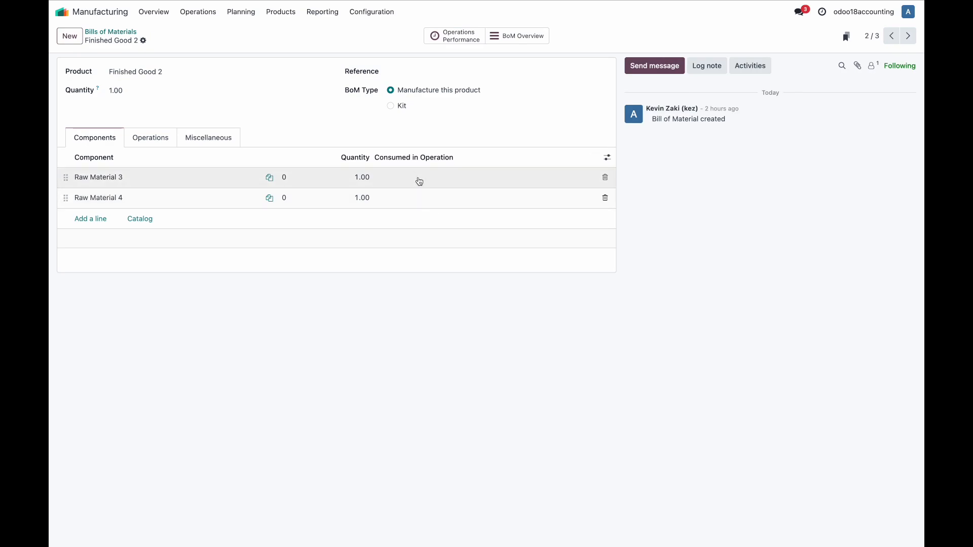
{"action": "left_click", "coordinate": [148, 136]}
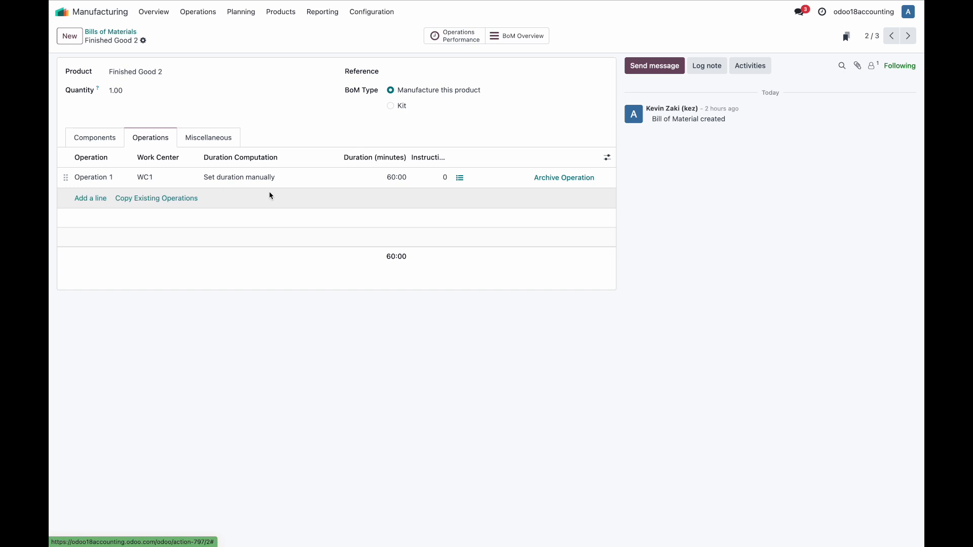
Review the operations and each component's consuming operation in the bill of materials for Finished Good 3
{"action": "left_click", "coordinate": [908, 35]}
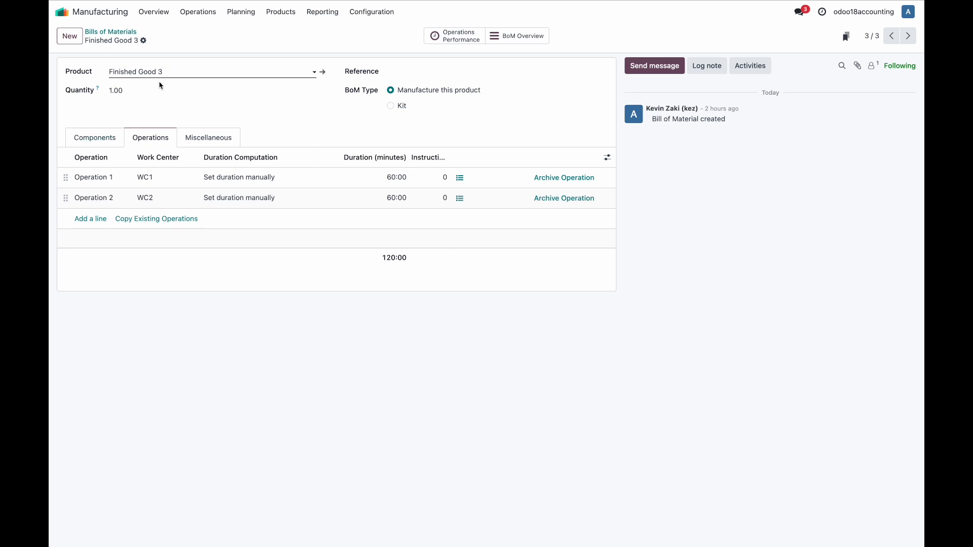
{"action": "left_click", "coordinate": [120, 138]}
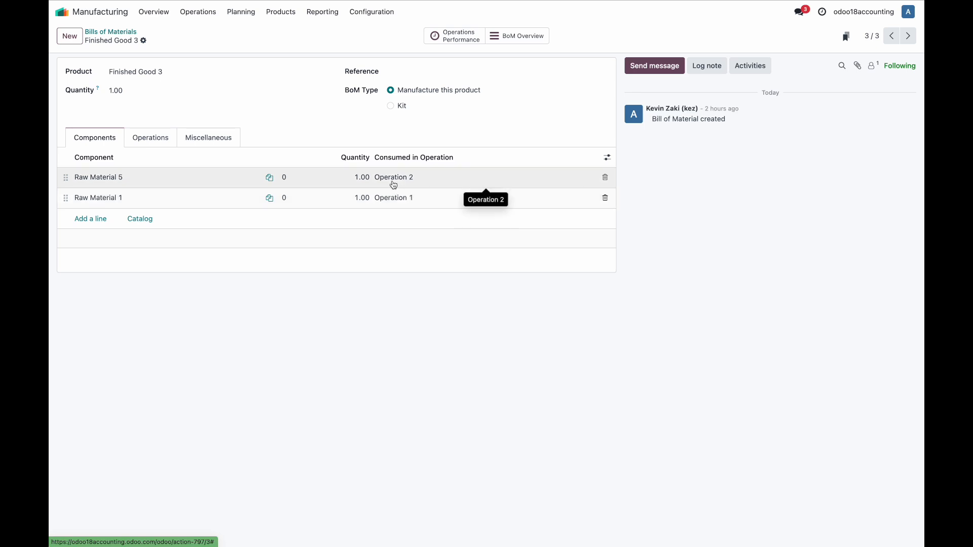
{"action": "left_click", "coordinate": [167, 135]}
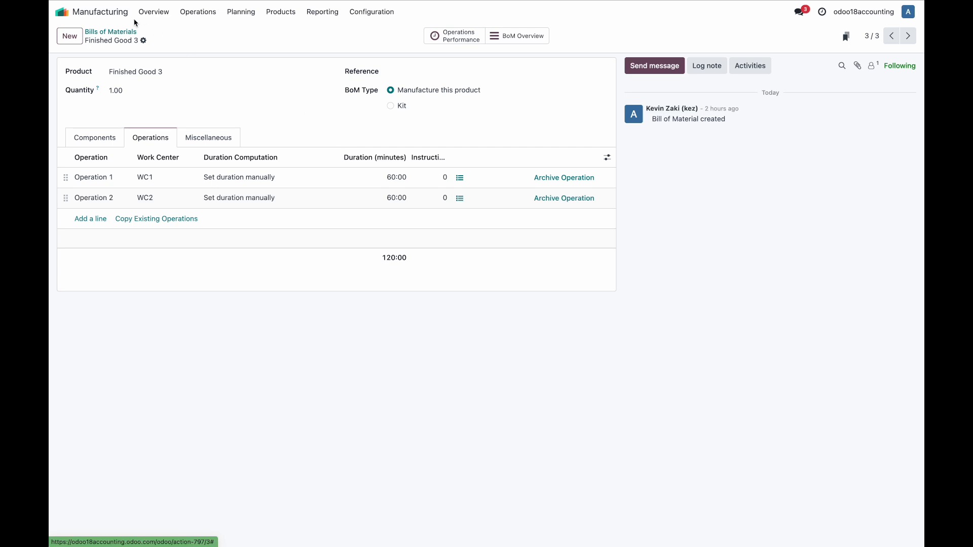
{"action": "left_click", "coordinate": [123, 34]}
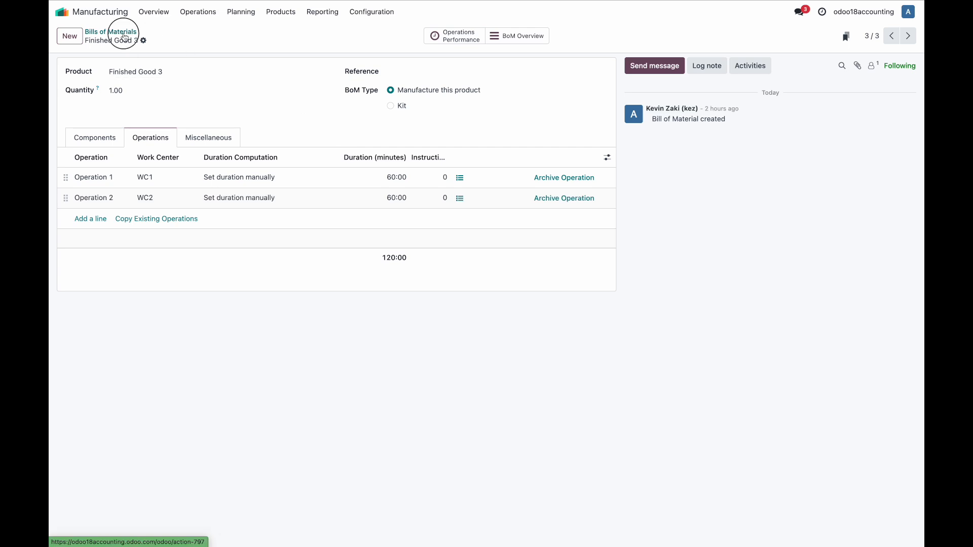
Switch to Shop Floor and start Operation 1 of WH/MO/00005 at work center WC1
{"action": "left_click", "coordinate": [76, 12]}
{"action": "left_click", "coordinate": [513, 228]}
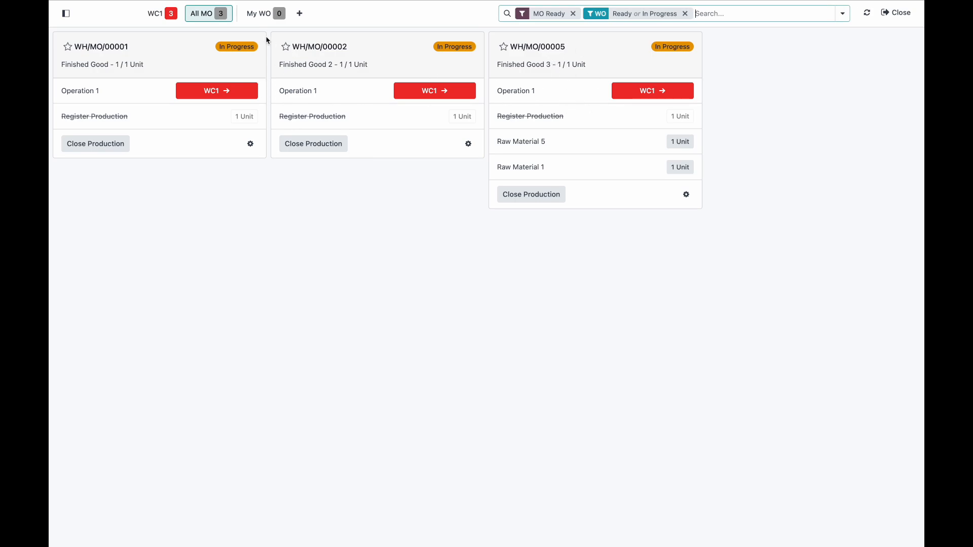
{"action": "left_click", "coordinate": [156, 13]}
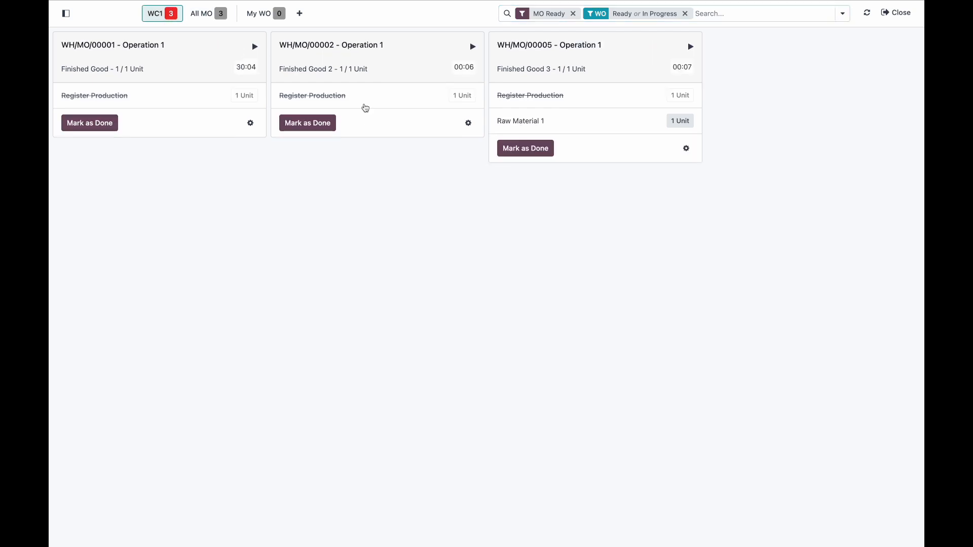
{"action": "left_click", "coordinate": [611, 68]}
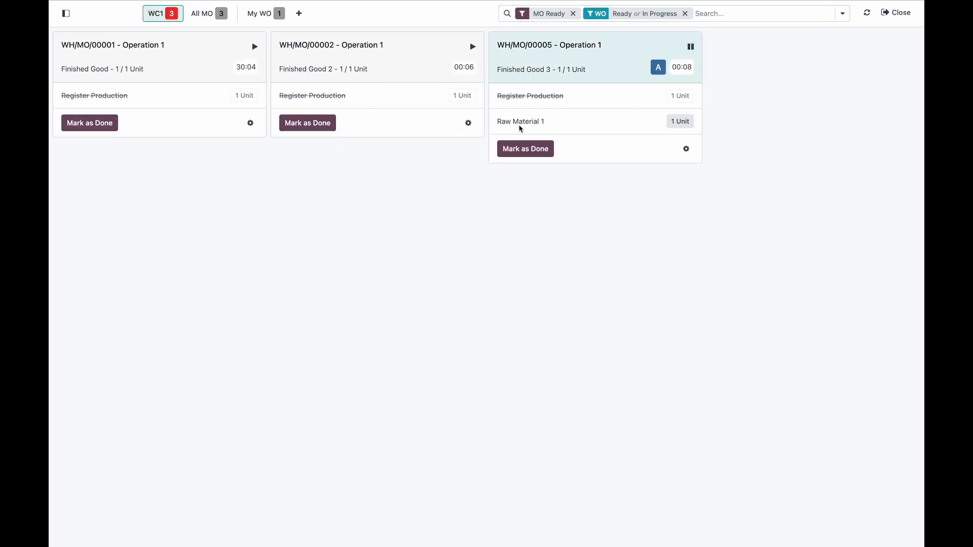
Register 1 unit of Raw Material 1 as consumed on WH/MO/00005 and pause Operation 1
{"action": "left_click", "coordinate": [680, 121]}
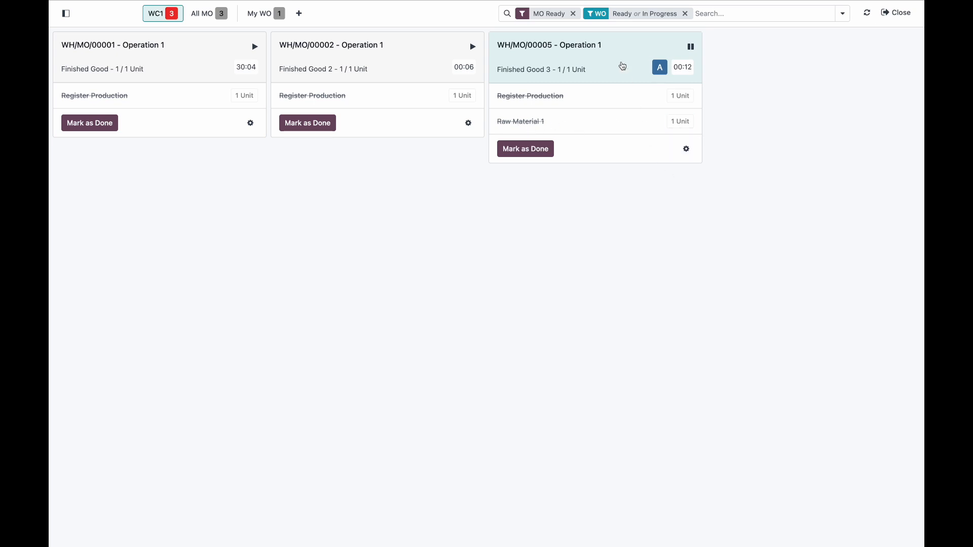
{"action": "left_click", "coordinate": [669, 49]}
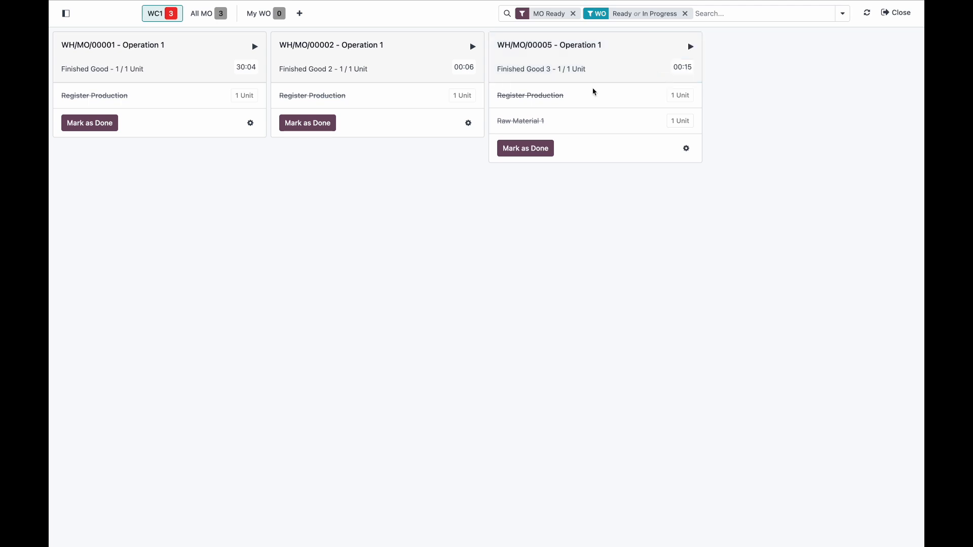
{"action": "left_click", "coordinate": [66, 13]}
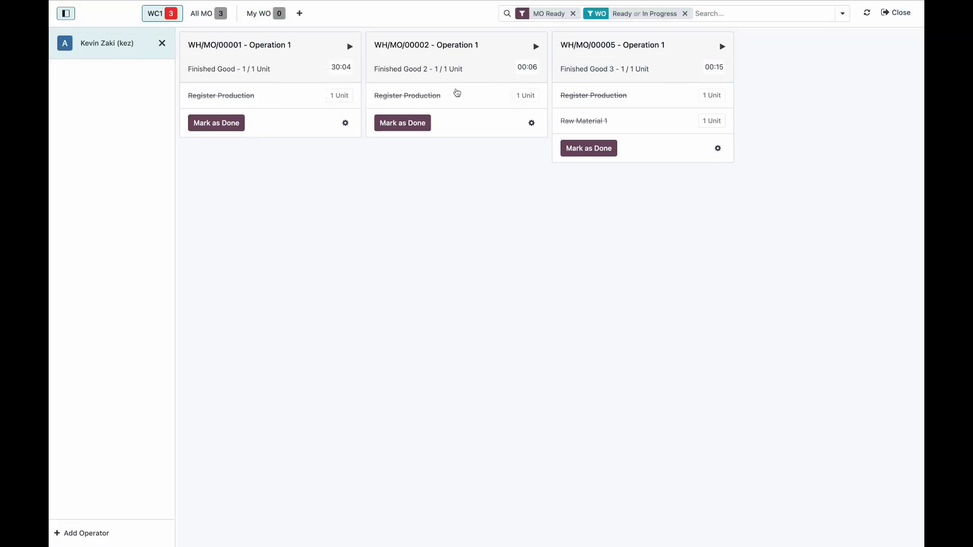
Return to Manufacturing and check the consumed components of WH/MO/00005 and the product cost of Raw Material 1
{"action": "left_click", "coordinate": [896, 12]}
{"action": "left_click", "coordinate": [452, 225]}
{"action": "left_click", "coordinate": [200, 14]}
{"action": "left_click", "coordinate": [209, 32]}
{"action": "left_click", "coordinate": [221, 128]}
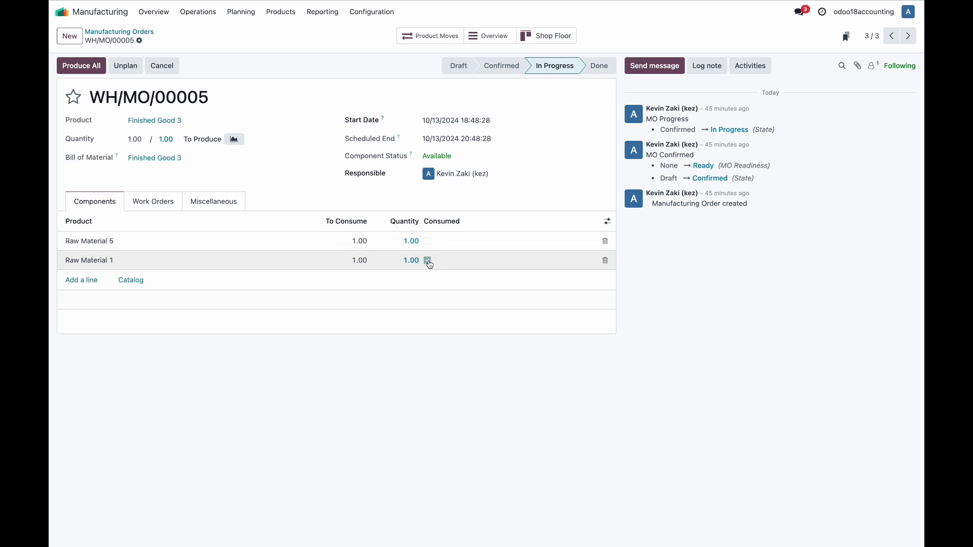
{"action": "left_click", "coordinate": [434, 266]}
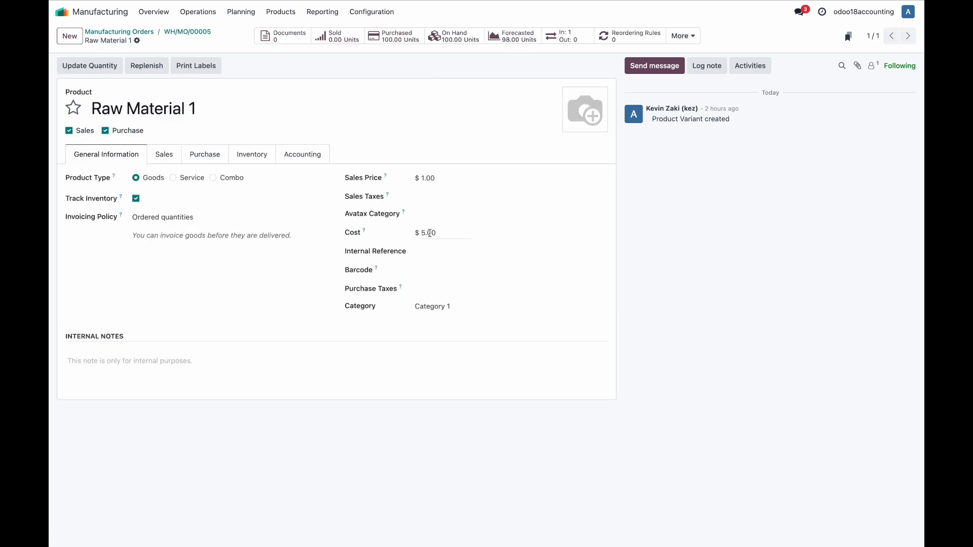
Preview the WIP accounting entry for all the To Do manufacturing orders
{"action": "left_click", "coordinate": [152, 35]}
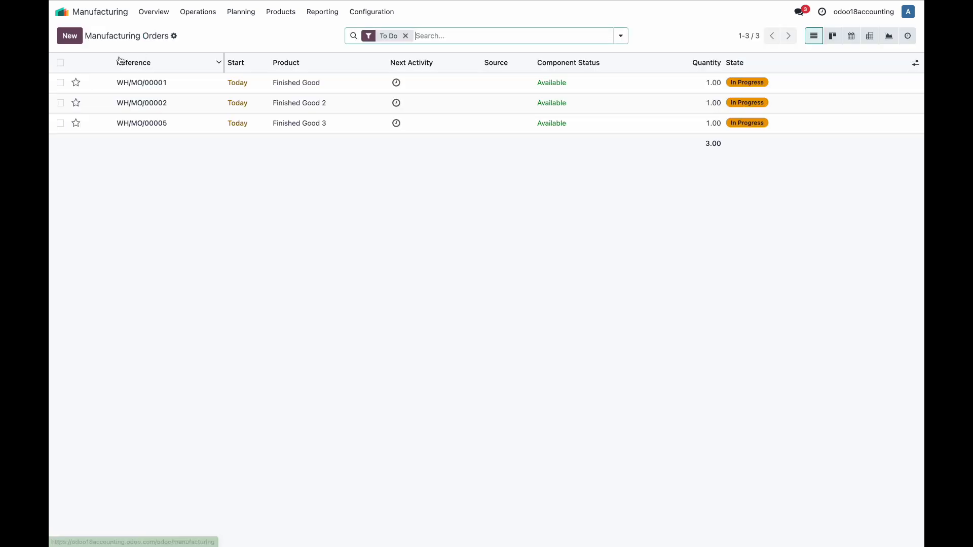
{"action": "left_click", "coordinate": [61, 62]}
{"action": "left_click", "coordinate": [605, 36]}
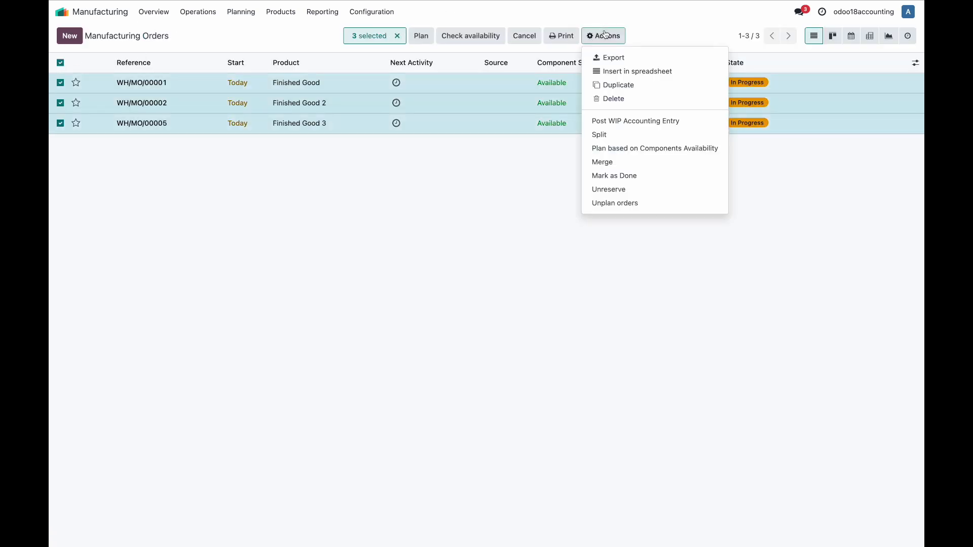
{"action": "left_click", "coordinate": [625, 122]}
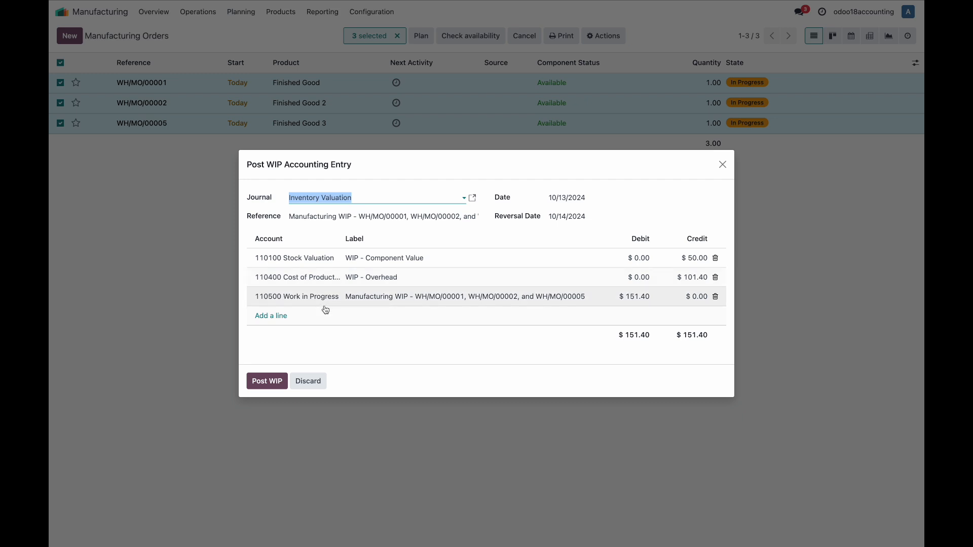
Examine the account and label of the WIP component value line and discard the entry
{"action": "left_click", "coordinate": [322, 260]}
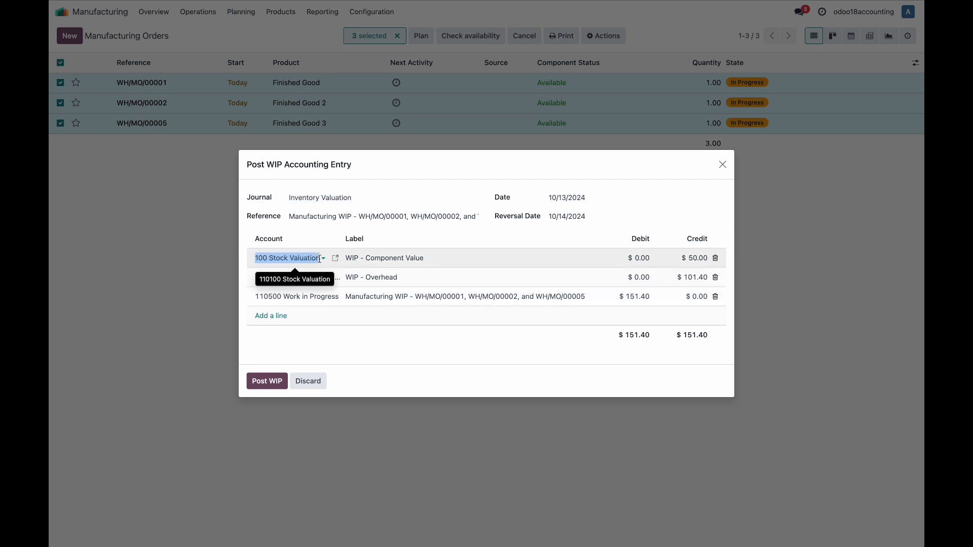
{"action": "left_click", "coordinate": [320, 260]}
{"action": "left_click", "coordinate": [457, 343]}
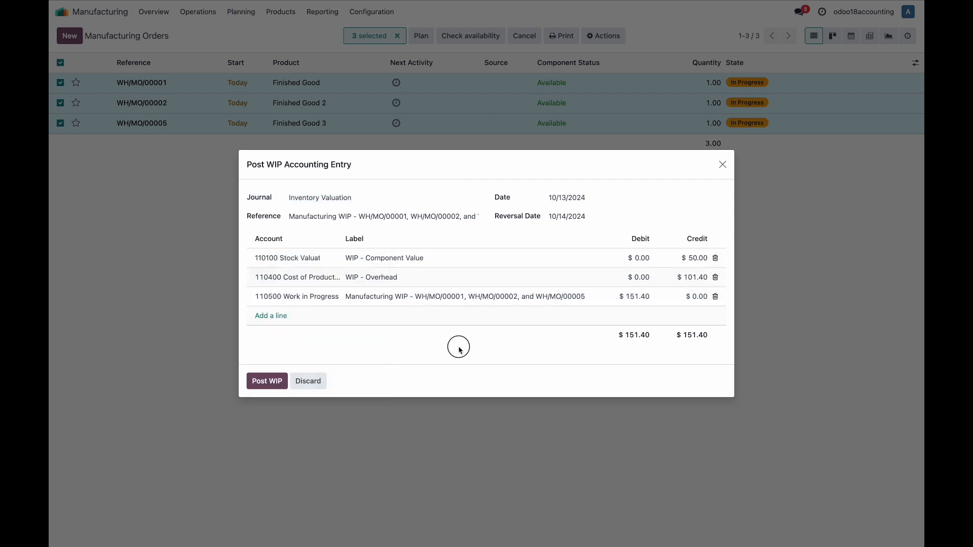
{"action": "left_click", "coordinate": [437, 260]}
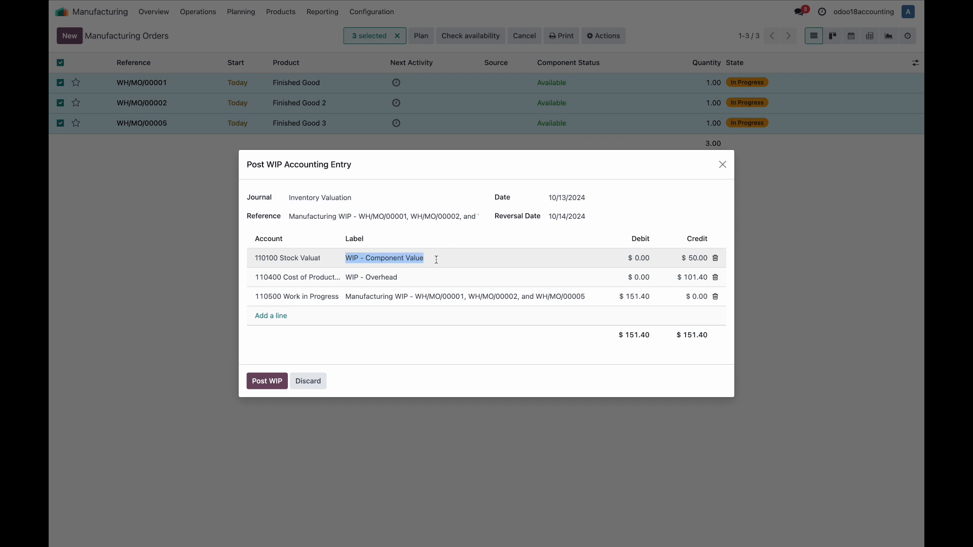
{"action": "left_click", "coordinate": [455, 329]}
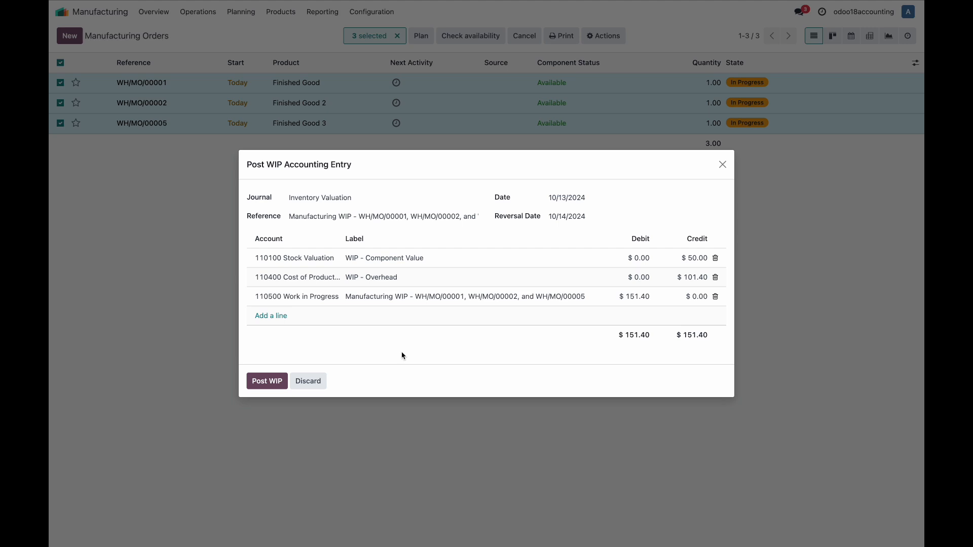
{"action": "left_click", "coordinate": [309, 381]}
Switch to Accounting and search the chart of accounts for "manu"
{"action": "left_click", "coordinate": [74, 16]}
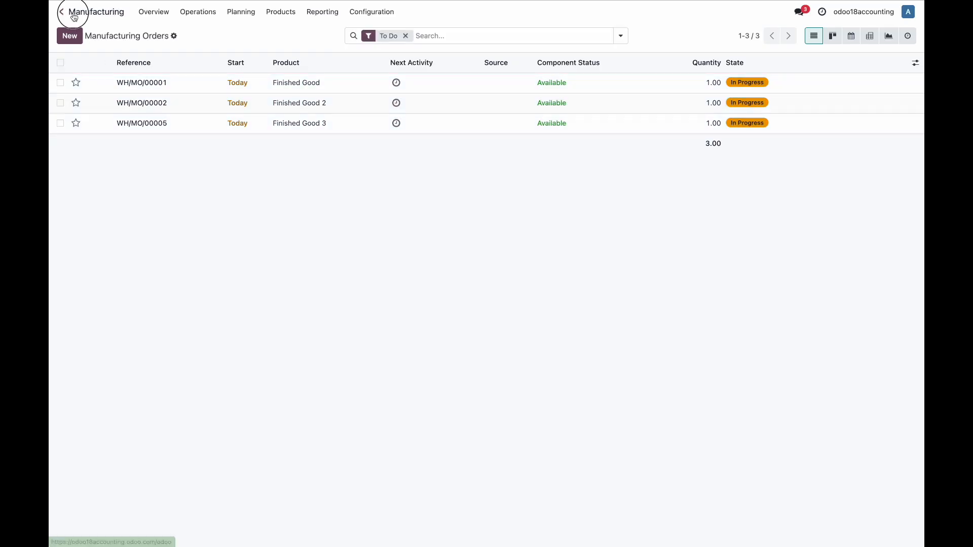
{"action": "left_click", "coordinate": [383, 187]}
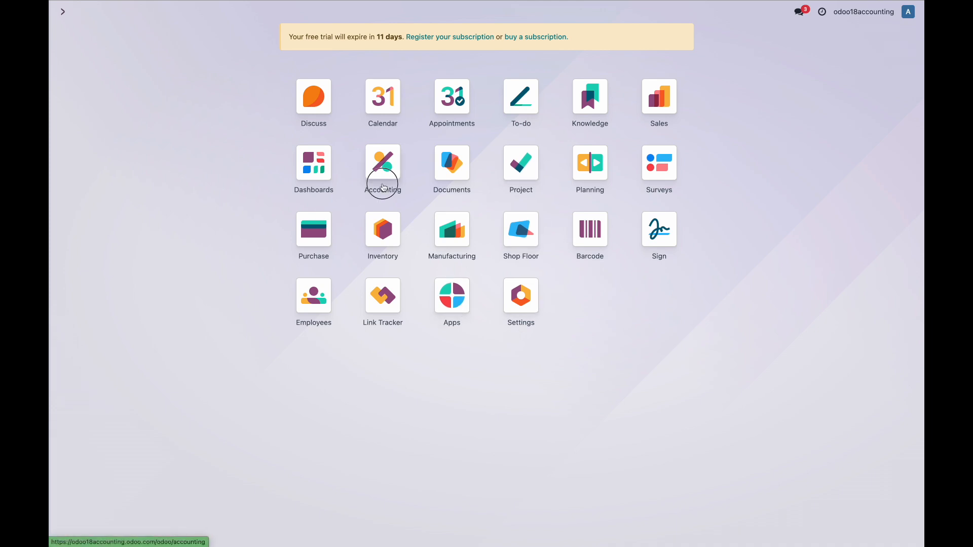
{"action": "left_click", "coordinate": [374, 12]}
{"action": "left_click", "coordinate": [323, 12]}
{"action": "left_click", "coordinate": [371, 12]}
{"action": "left_click", "coordinate": [403, 180]}
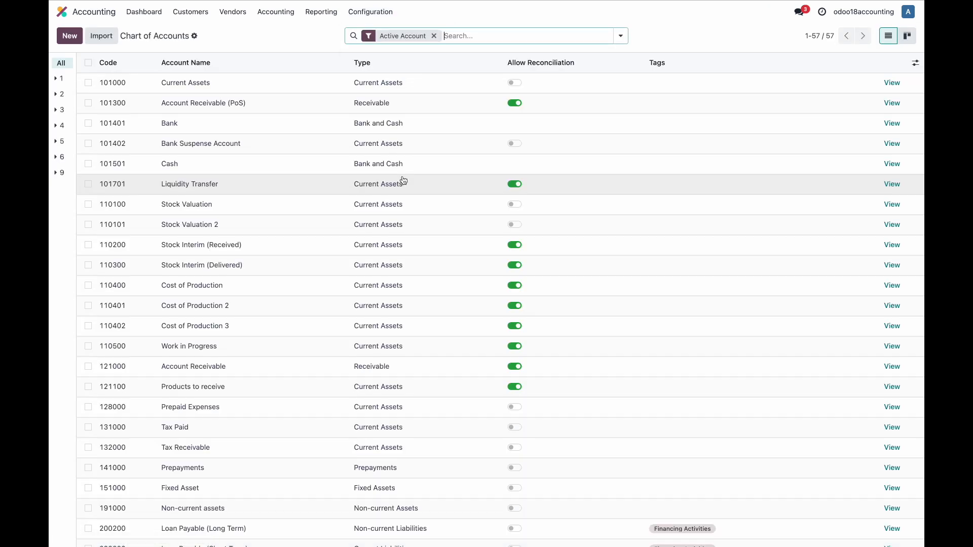
{"action": "type", "text": "manu"}
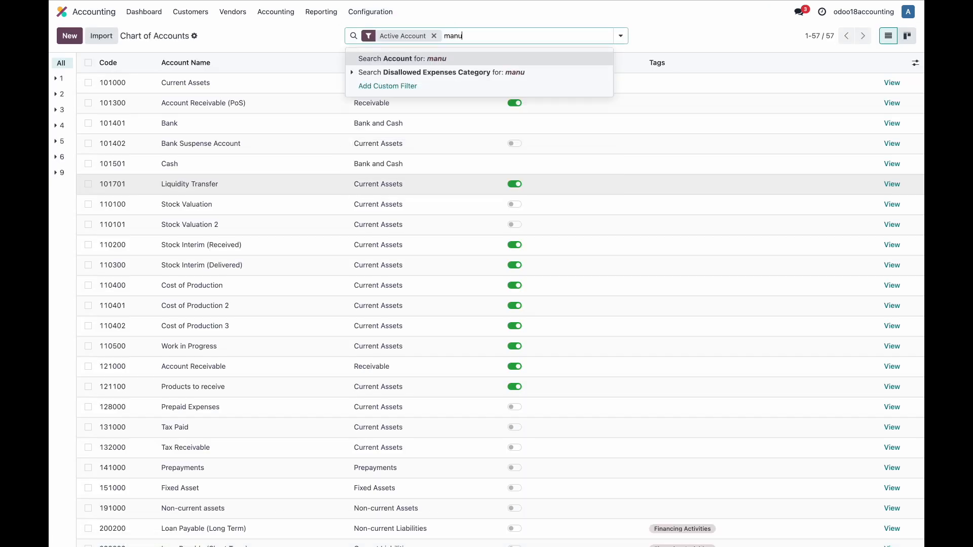
{"action": "key", "text": "Return"}
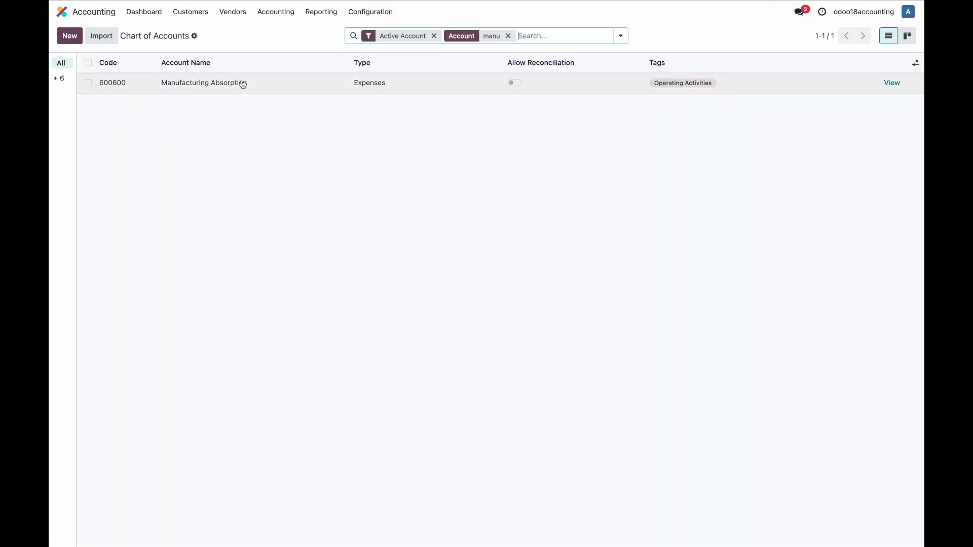
In the Accounting settings, set the WIP Overhead Account to 600600 Manufacturing Absorption and save the change
{"action": "left_click", "coordinate": [374, 15]}
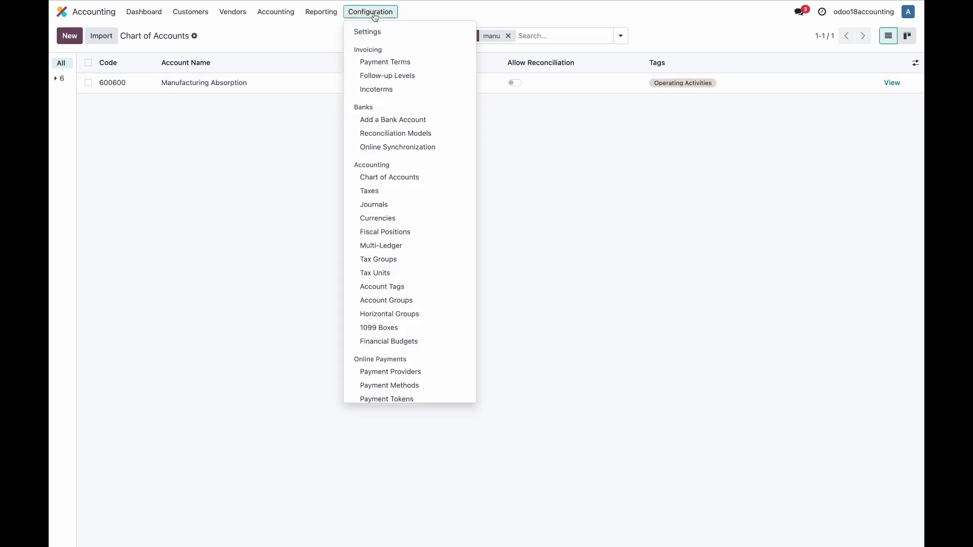
{"action": "left_click", "coordinate": [374, 30]}
{"action": "scroll", "coordinate": [396, 272], "scroll_direction": "down", "scroll_amount": 4}
{"action": "scroll", "coordinate": [397, 273], "scroll_direction": "down", "scroll_amount": 15}
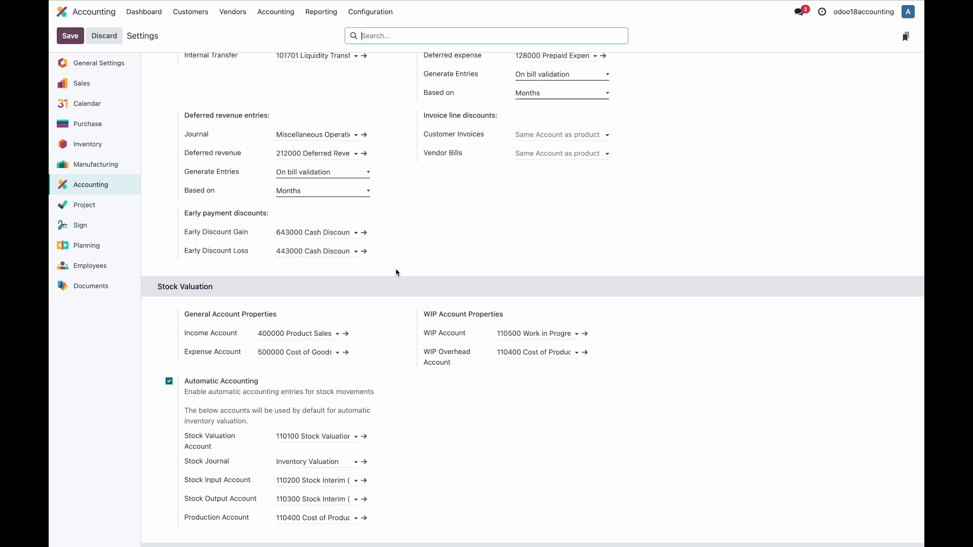
{"action": "scroll", "coordinate": [397, 273], "scroll_direction": "down", "scroll_amount": 2}
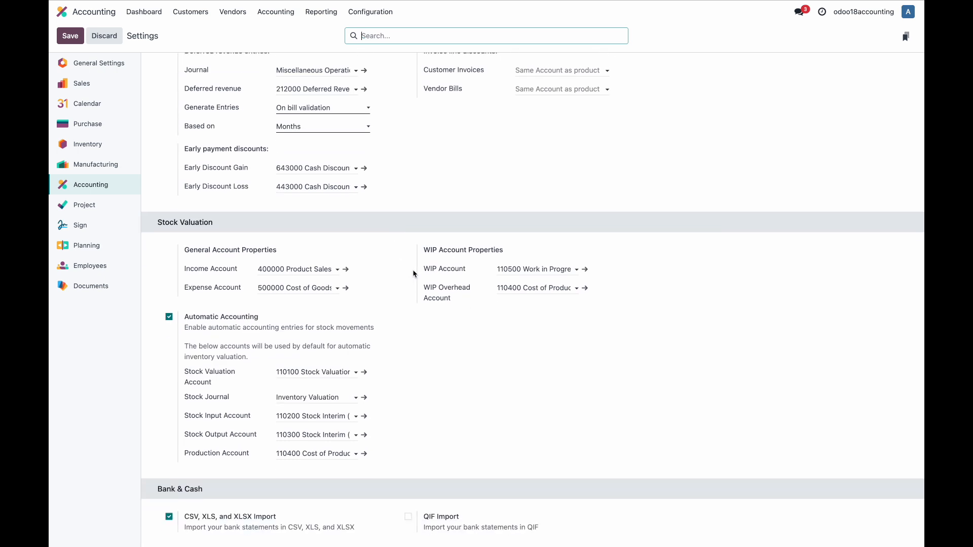
{"action": "left_click", "coordinate": [520, 288]}
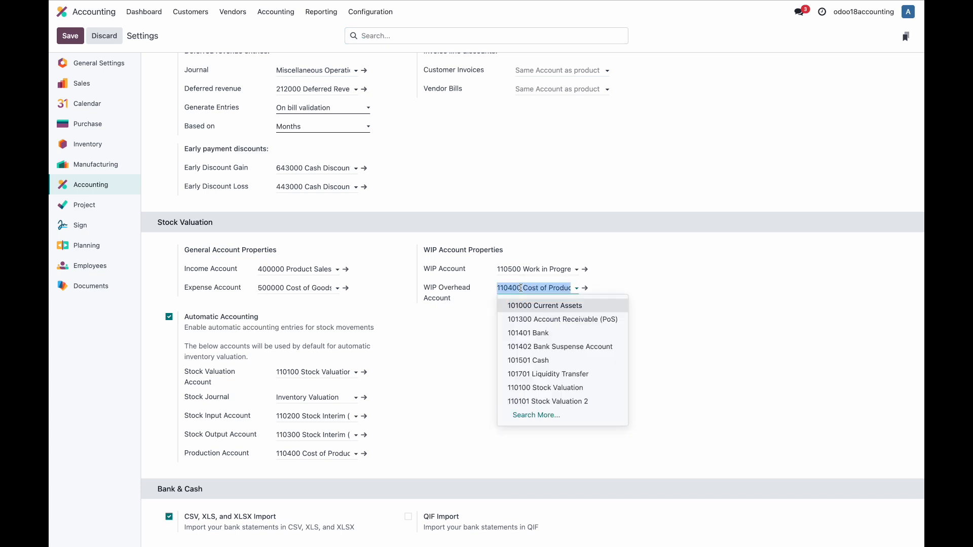
{"action": "type", "text": "manu"}
{"action": "left_click", "coordinate": [525, 305]}
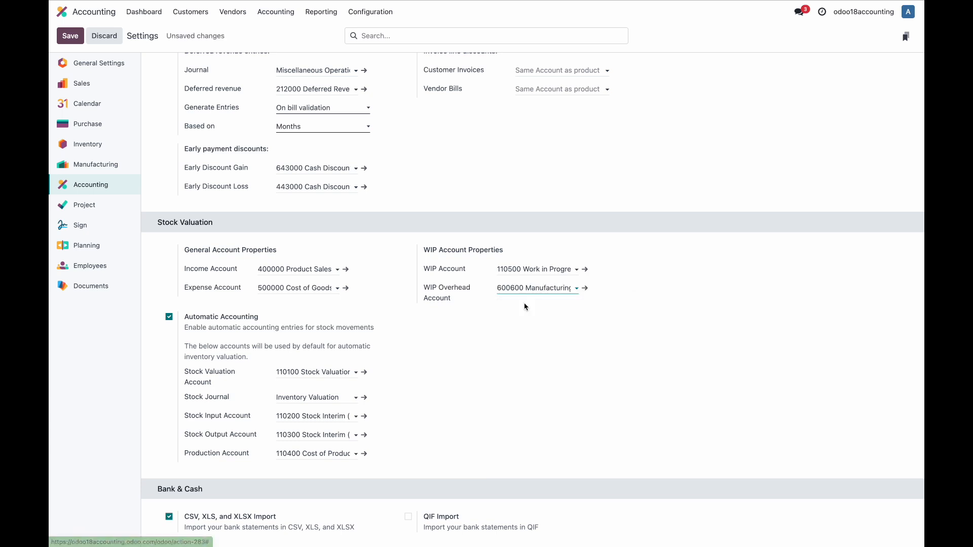
{"action": "left_click", "coordinate": [70, 36]}
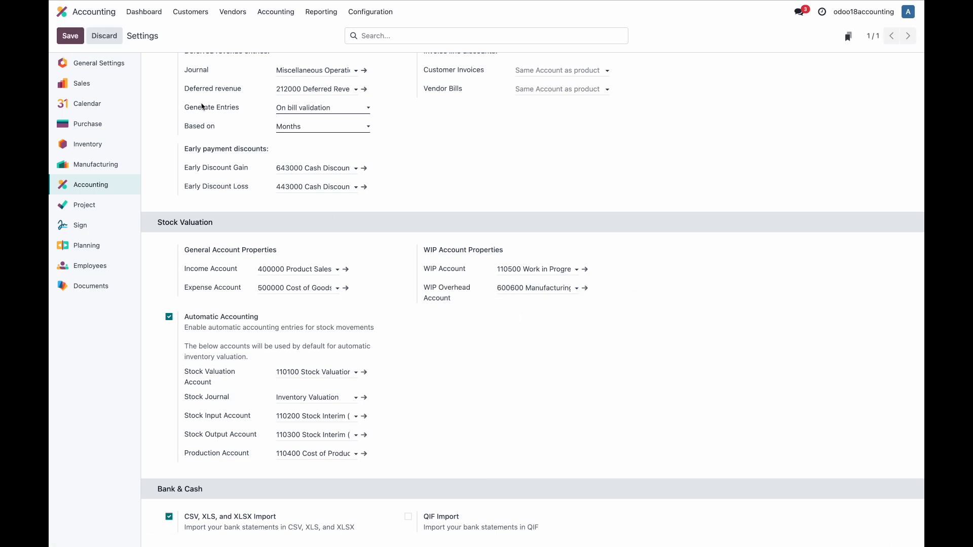
Switch to Manufacturing, preview the WIP accounting entry for all the To Do manufacturing orders and close it without posting
{"action": "left_click", "coordinate": [63, 11]}
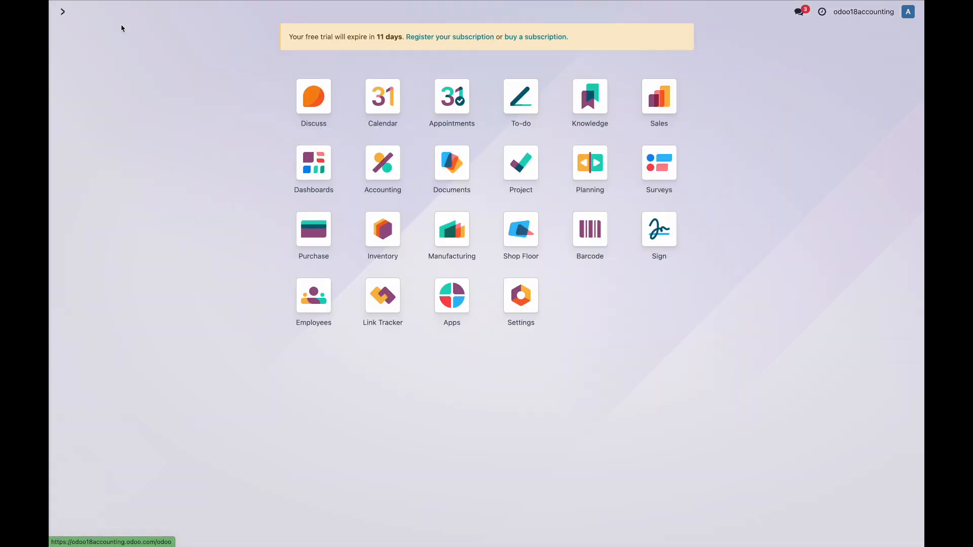
{"action": "left_click", "coordinate": [452, 231]}
{"action": "left_click", "coordinate": [208, 13]}
{"action": "left_click", "coordinate": [208, 31]}
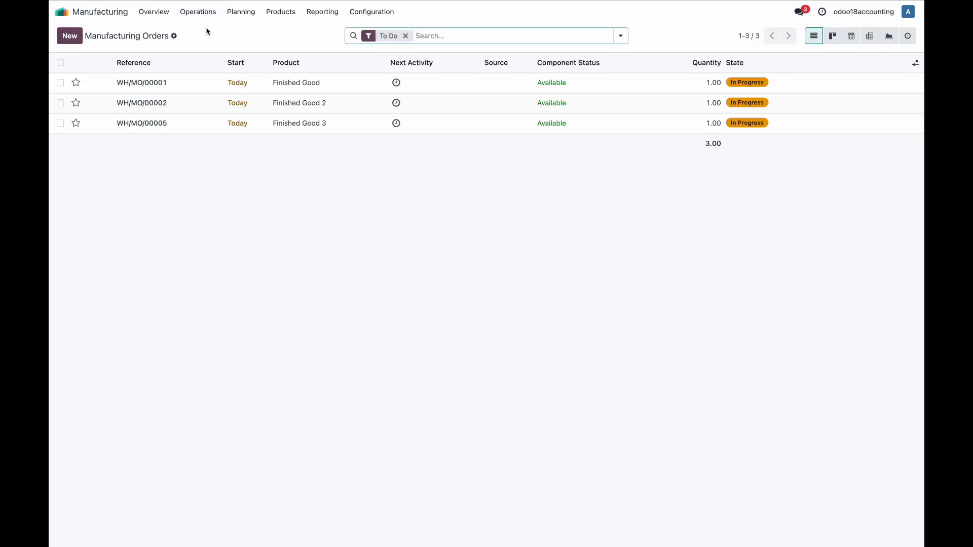
{"action": "left_click", "coordinate": [61, 62]}
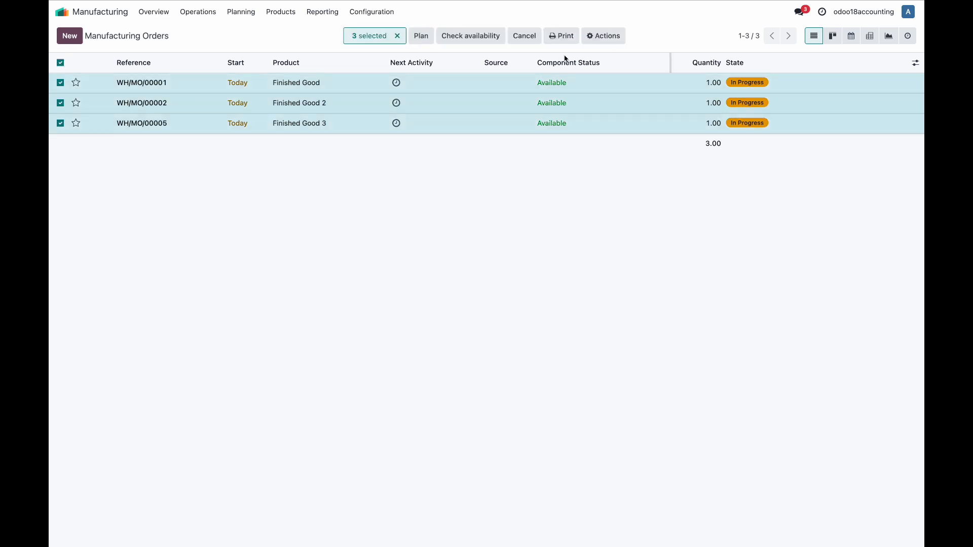
{"action": "left_click", "coordinate": [600, 37]}
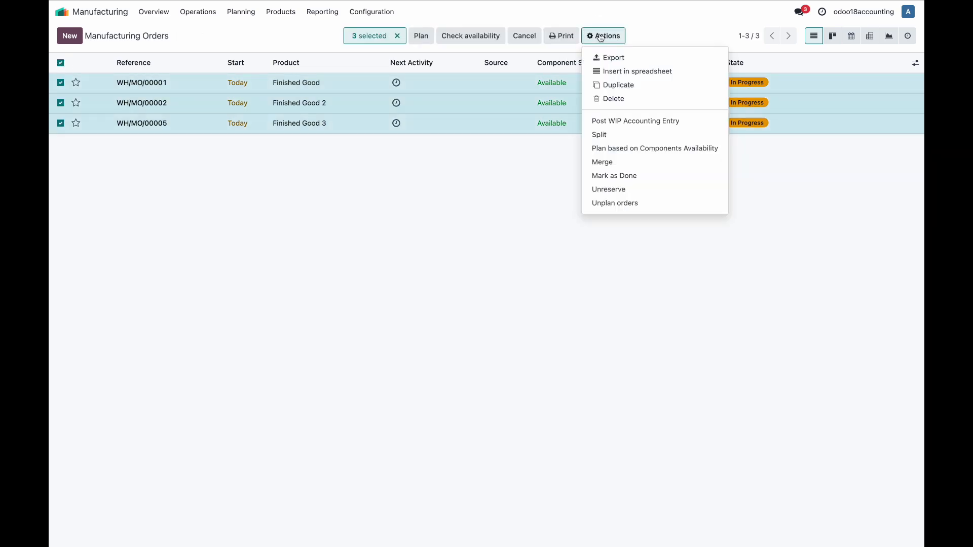
{"action": "left_click", "coordinate": [637, 124]}
{"action": "left_click", "coordinate": [722, 164]}
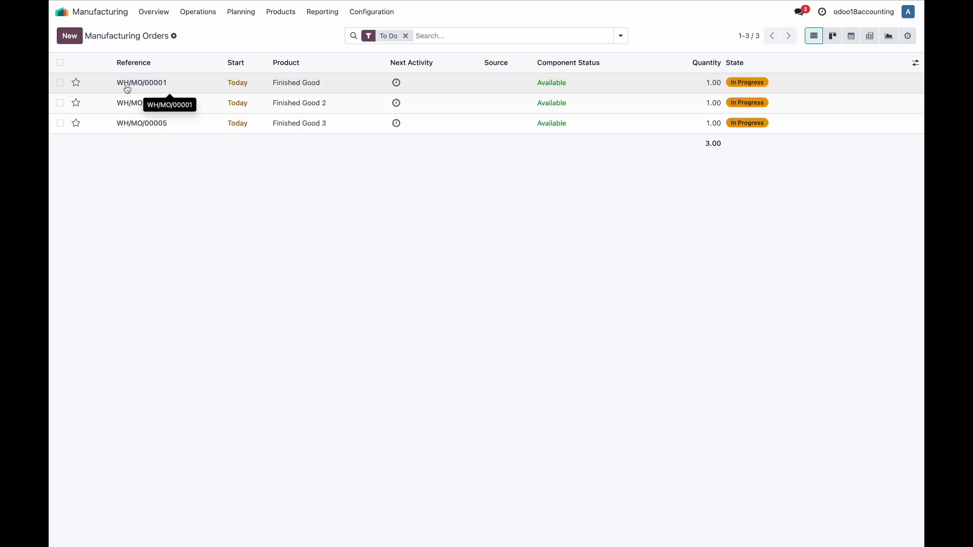
Check the actions available on manufacturing order WH/MO/00001, including Post WIP Accounting Entry, and return to the order list
{"action": "left_click", "coordinate": [127, 89]}
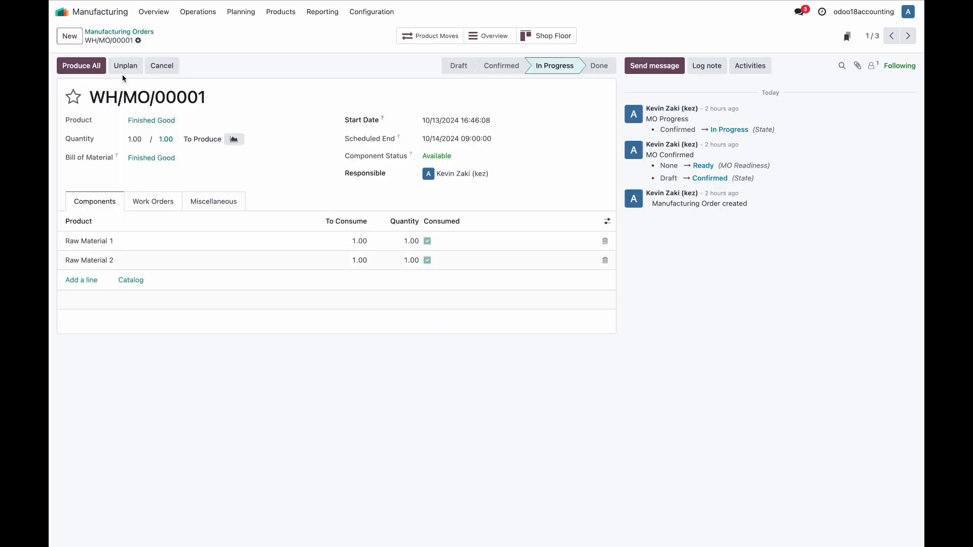
{"action": "left_click", "coordinate": [138, 42]}
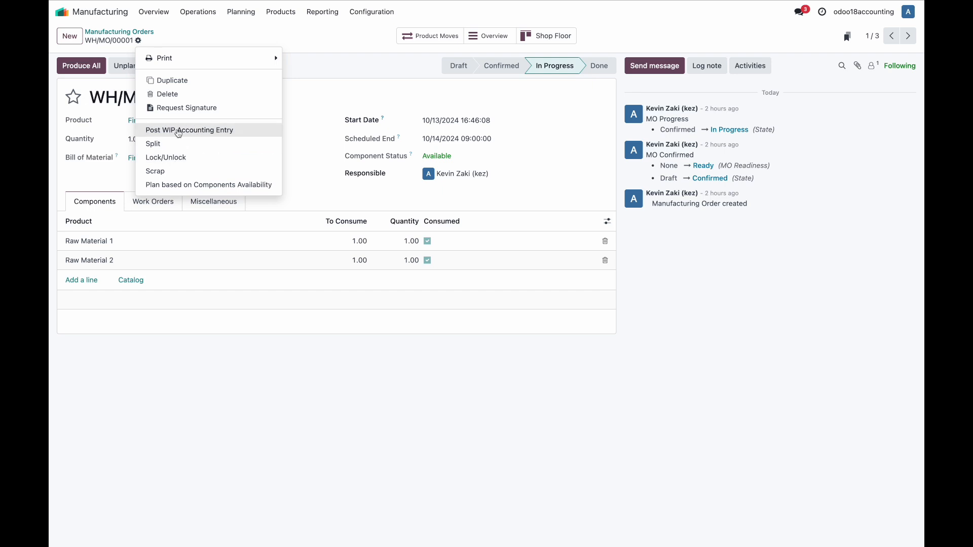
{"action": "left_click", "coordinate": [112, 33]}
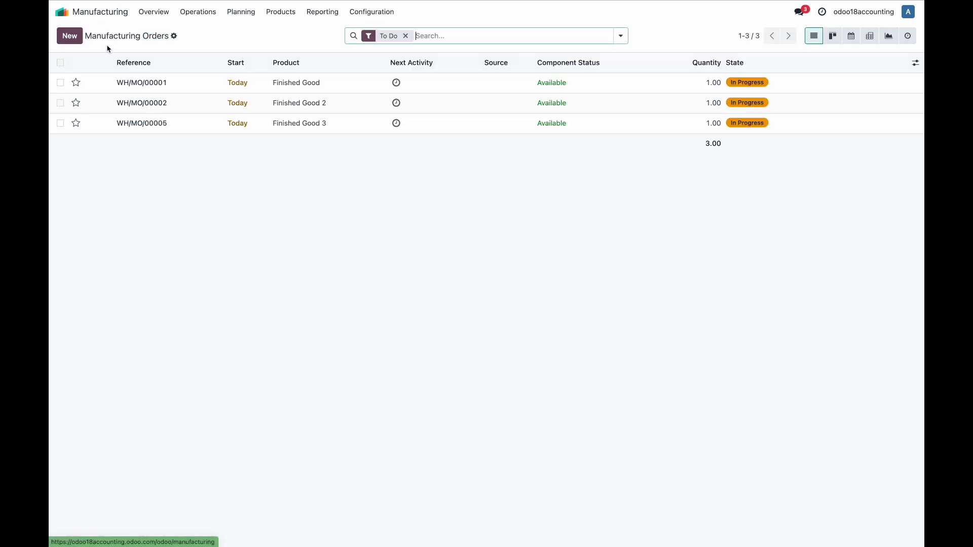
Post the WIP accounting entry for manufacturing orders WH/MO/00001, WH/MO/00002 and WH/MO/00005
{"action": "left_click", "coordinate": [60, 62]}
{"action": "left_click", "coordinate": [606, 36]}
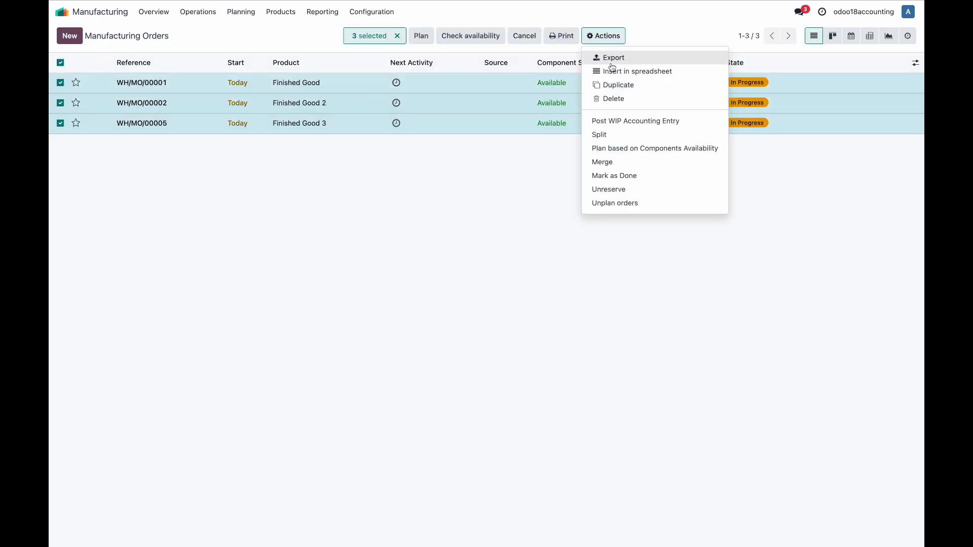
{"action": "left_click", "coordinate": [626, 122]}
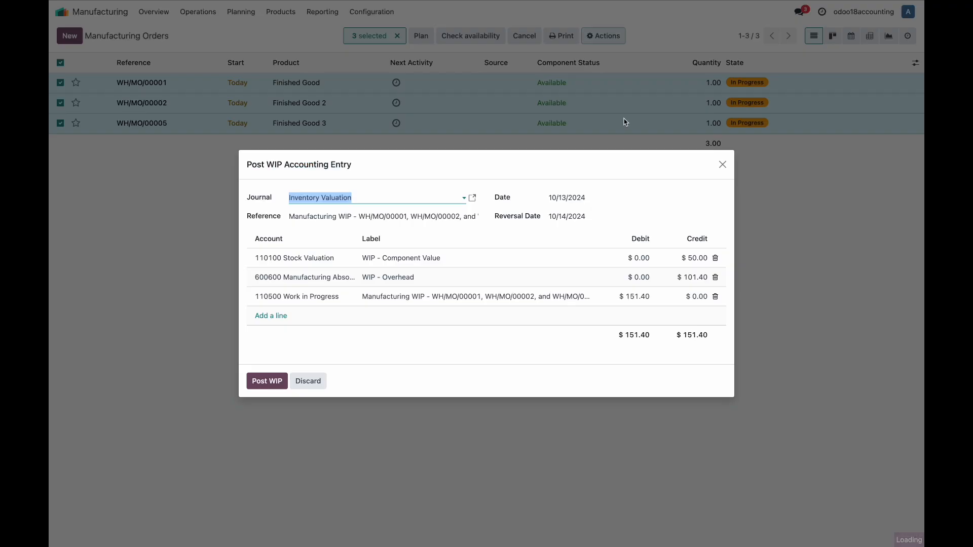
{"action": "left_click", "coordinate": [279, 384]}
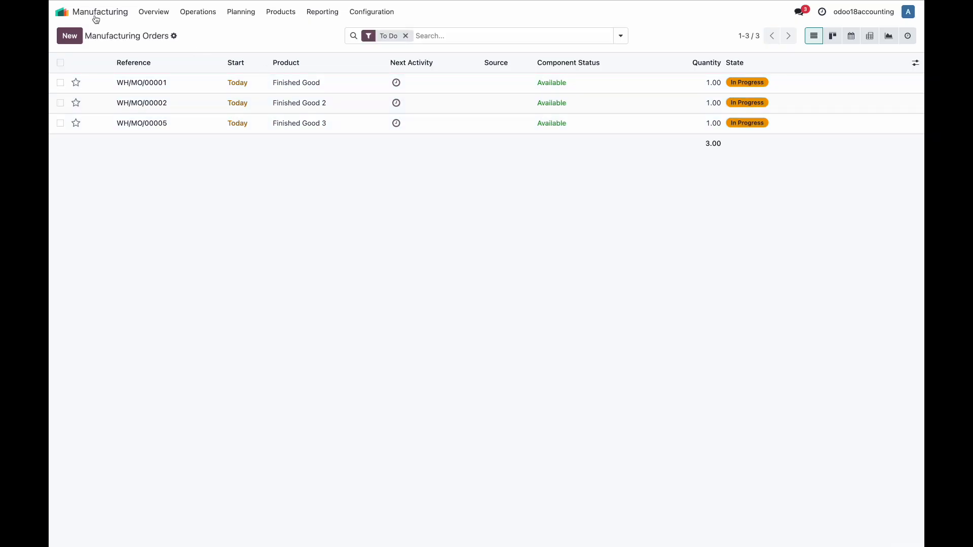
Switch to Accounting and examine the reference and journal items of the posted Manufacturing WIP journal entry
{"action": "left_click", "coordinate": [77, 12]}
{"action": "left_click", "coordinate": [381, 162]}
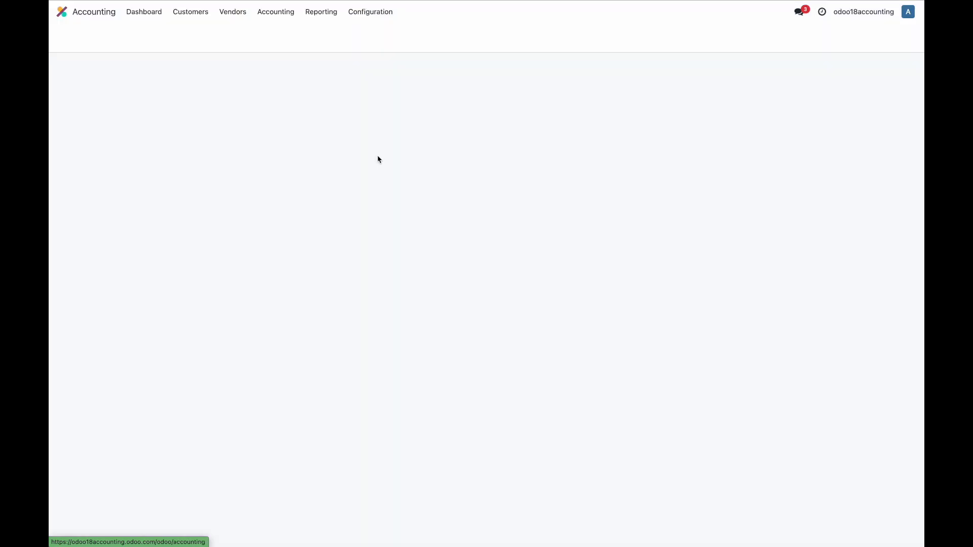
{"action": "left_click", "coordinate": [276, 12]}
{"action": "left_click", "coordinate": [277, 31]}
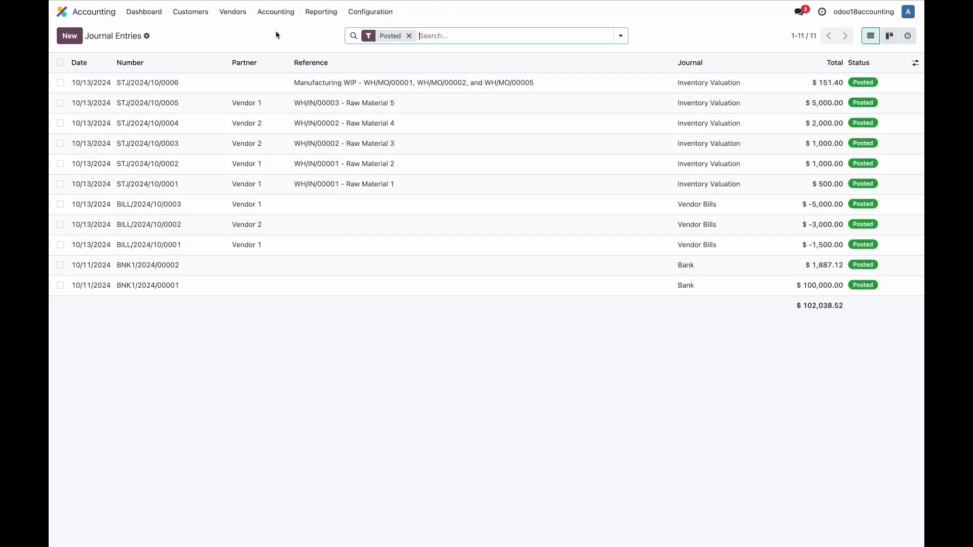
{"action": "left_click", "coordinate": [299, 84]}
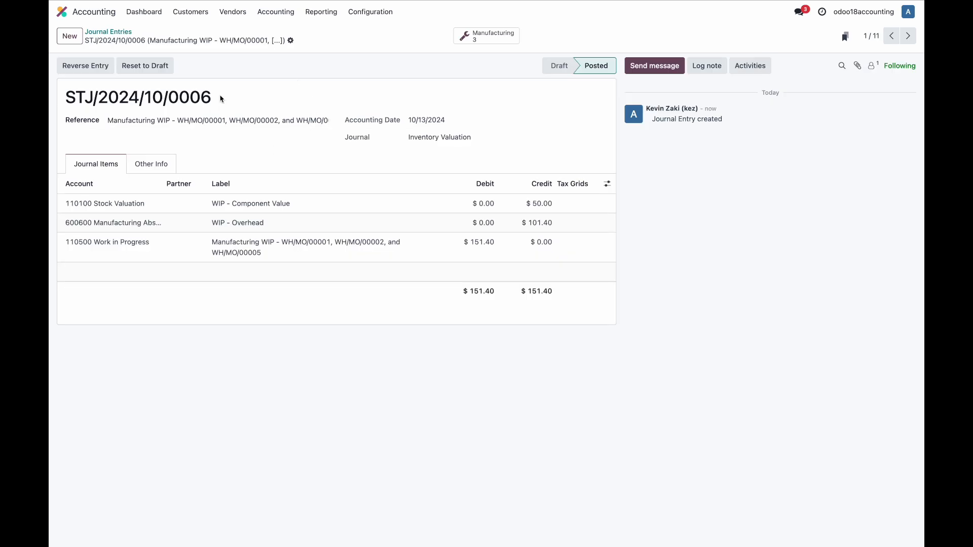
{"action": "left_click_drag", "start_coordinate": [172, 120], "coordinate": [100, 122]}
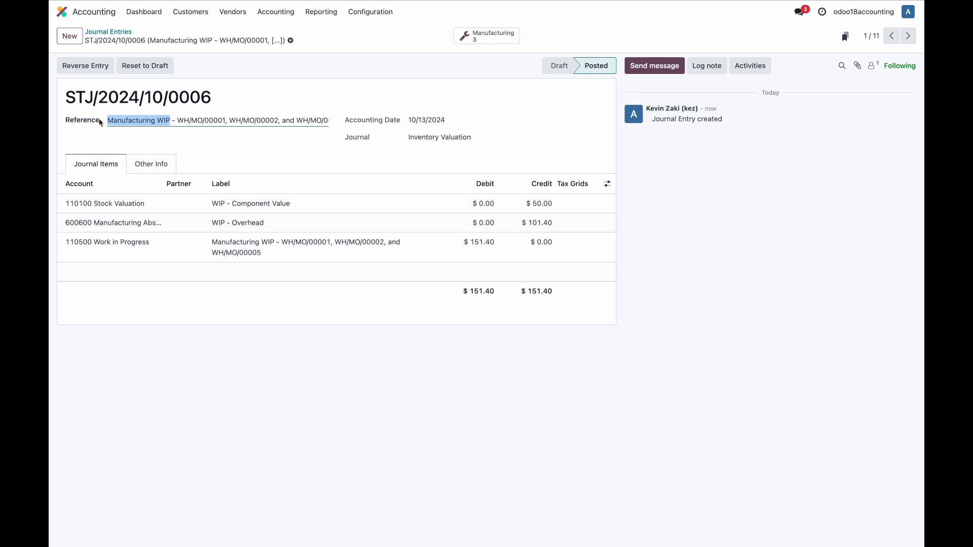
List the journal entries without the Posted filter and check the automatic posting date of the draft Manufacturing WIP reversal
{"action": "left_click", "coordinate": [108, 31]}
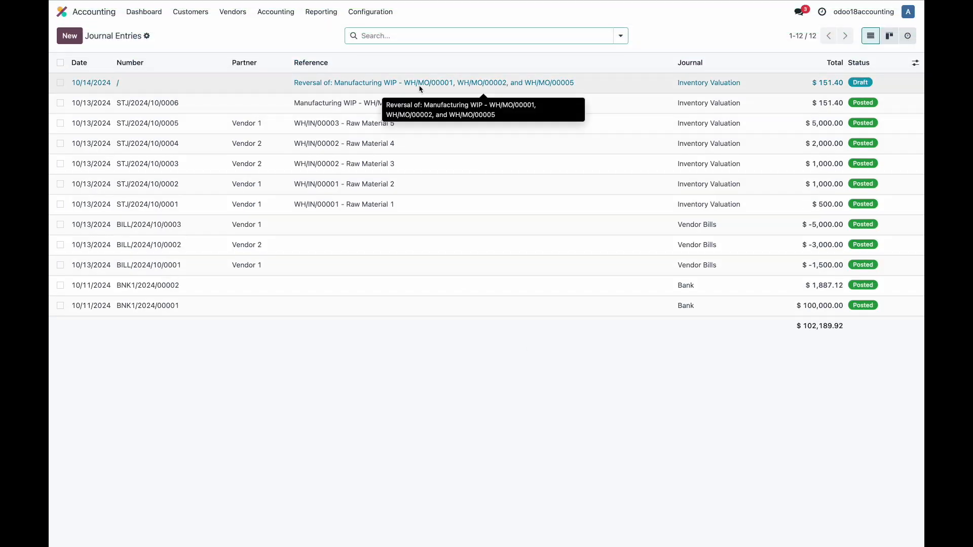
{"action": "left_click", "coordinate": [501, 86]}
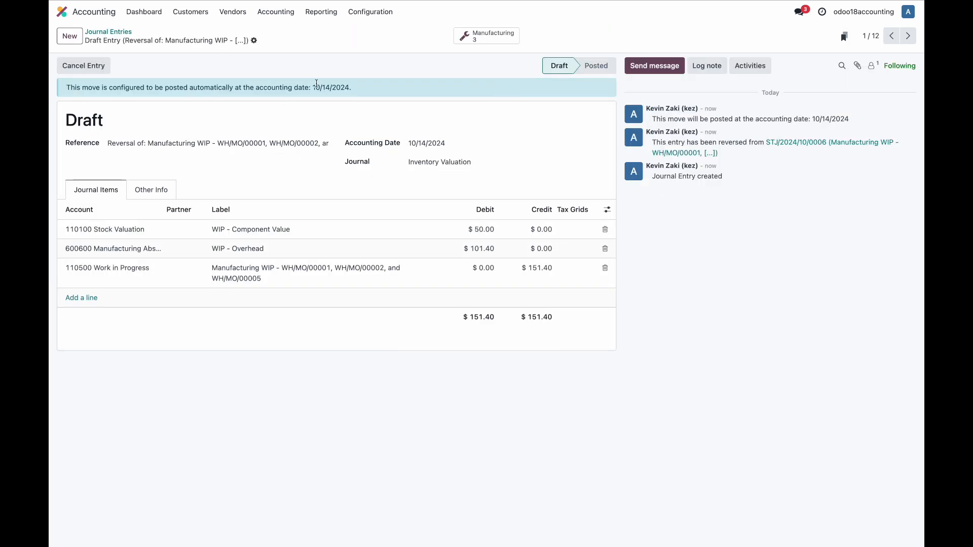
{"action": "left_click_drag", "start_coordinate": [316, 88], "coordinate": [368, 95]}
Go to the posted Manufacturing WIP entry, view its linked manufacturing orders and return to the entry
{"action": "left_click", "coordinate": [908, 39]}
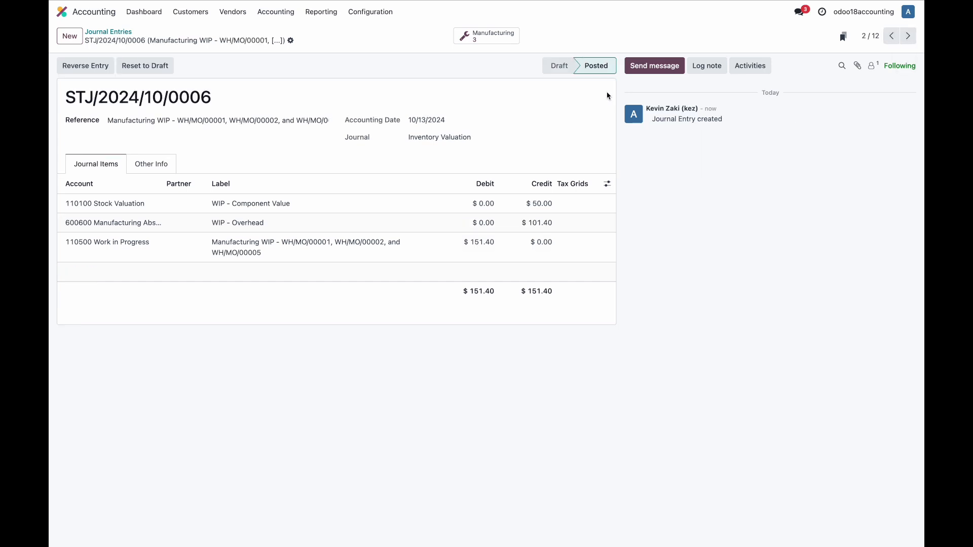
{"action": "left_click", "coordinate": [478, 45]}
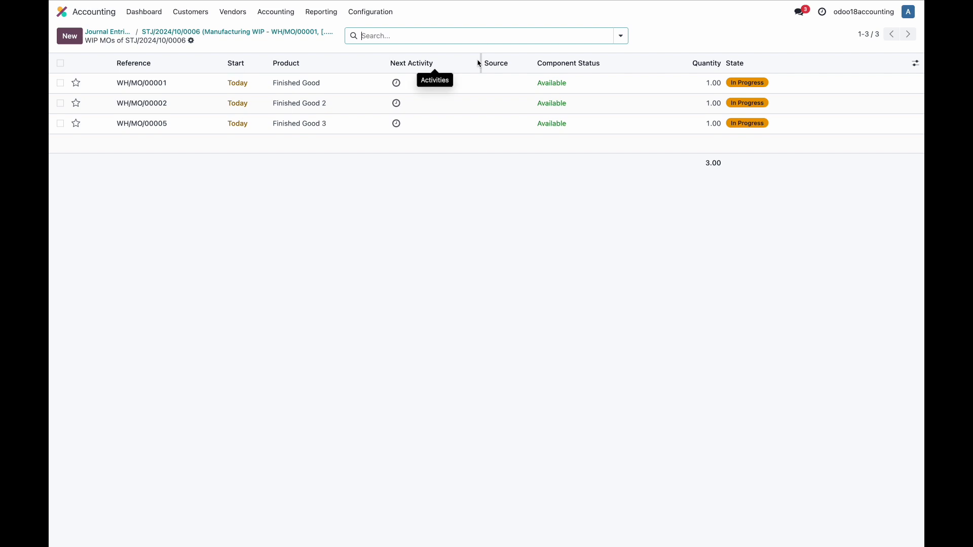
{"action": "left_click", "coordinate": [213, 32]}
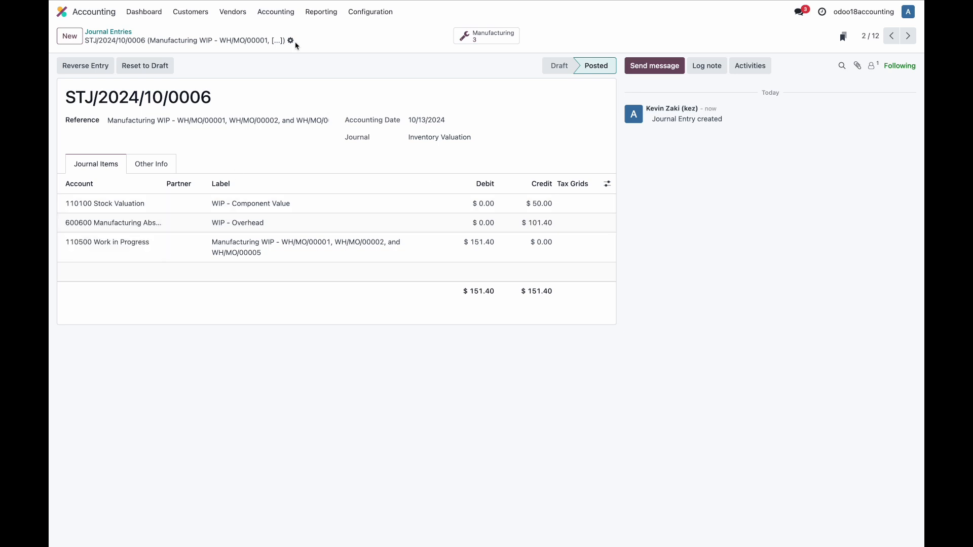
Open the Profit and Loss report and expand Less Operating Expenses to examine the Manufacturing Absorption balance
{"action": "left_click", "coordinate": [322, 11]}
{"action": "left_click", "coordinate": [328, 60]}
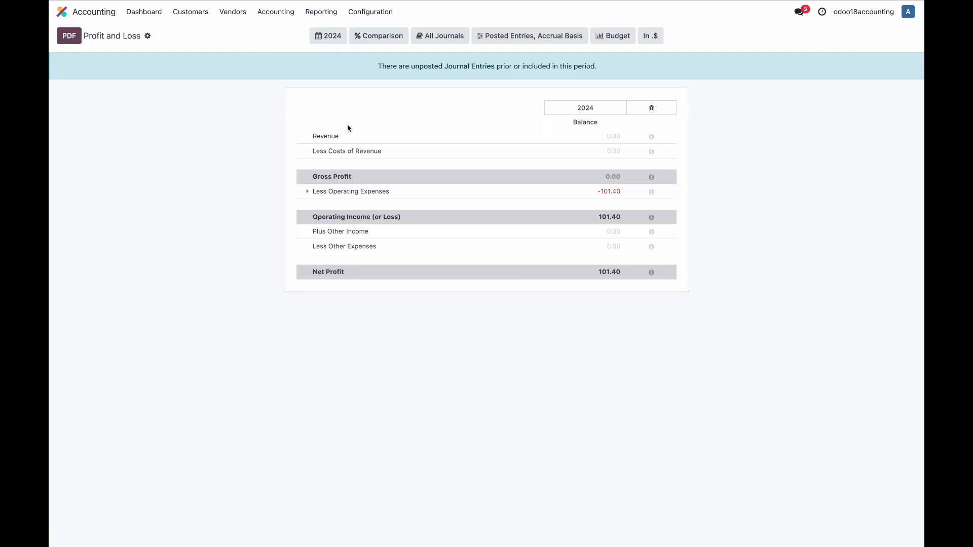
{"action": "left_click", "coordinate": [310, 191]}
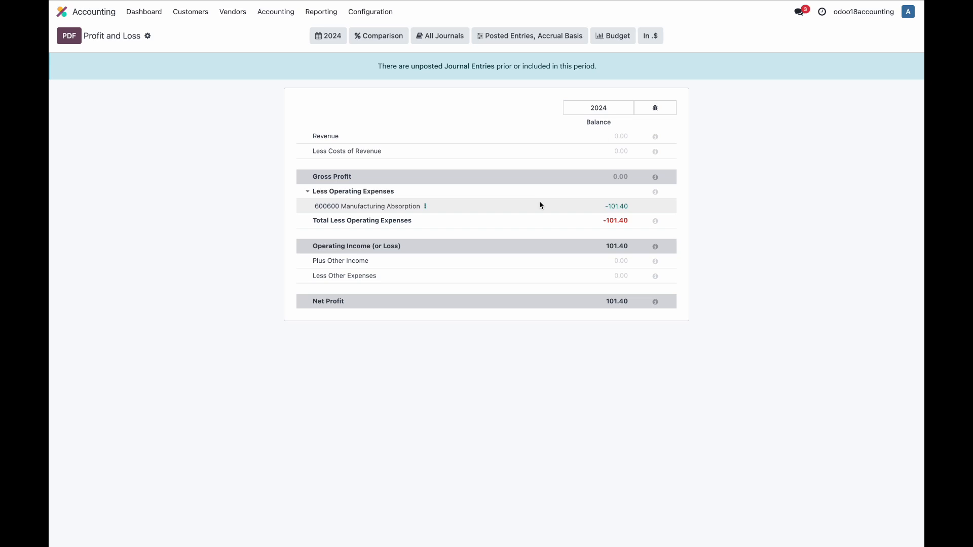
Examine the Work in Progress balance under Current Assets in the Balance Sheet and return to the Profit and Loss report
{"action": "left_click", "coordinate": [320, 12]}
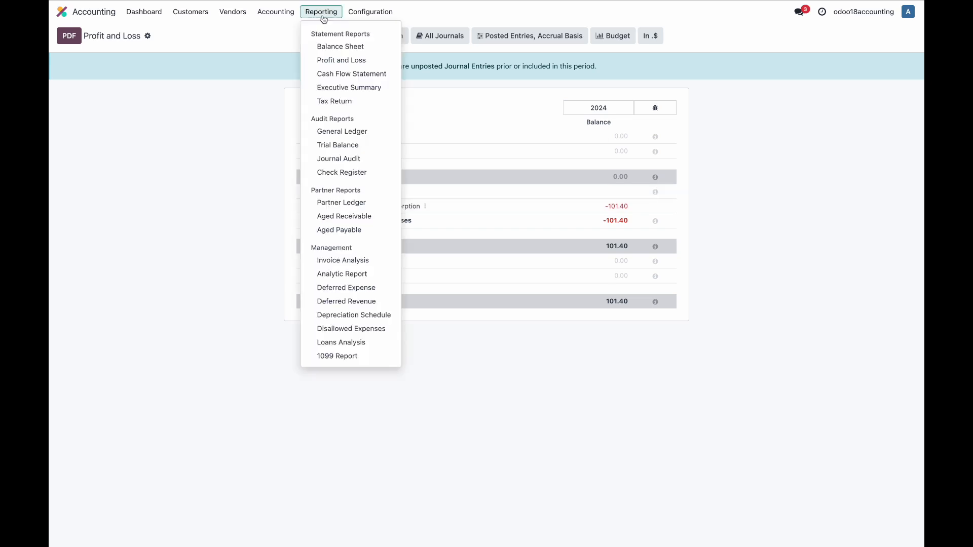
{"action": "left_click", "coordinate": [338, 47]}
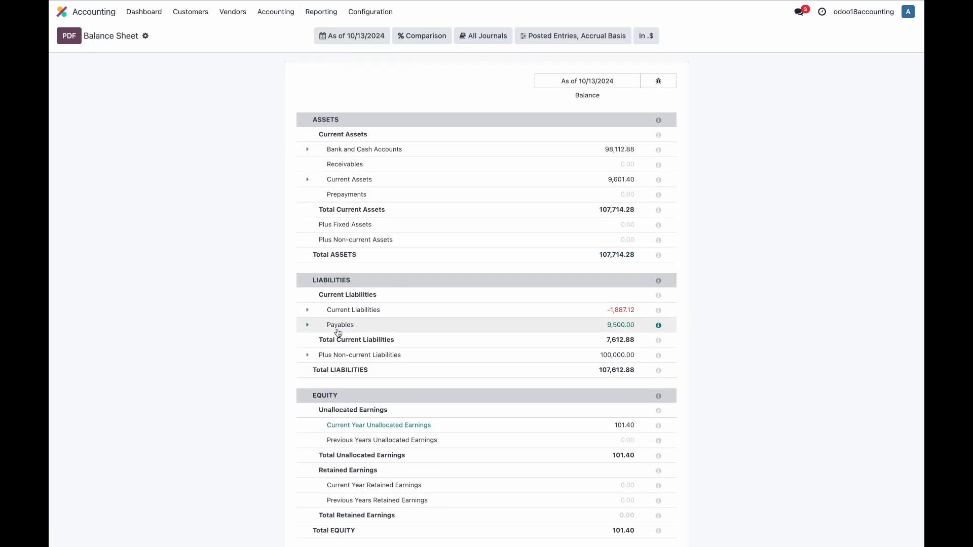
{"action": "left_click", "coordinate": [308, 179]}
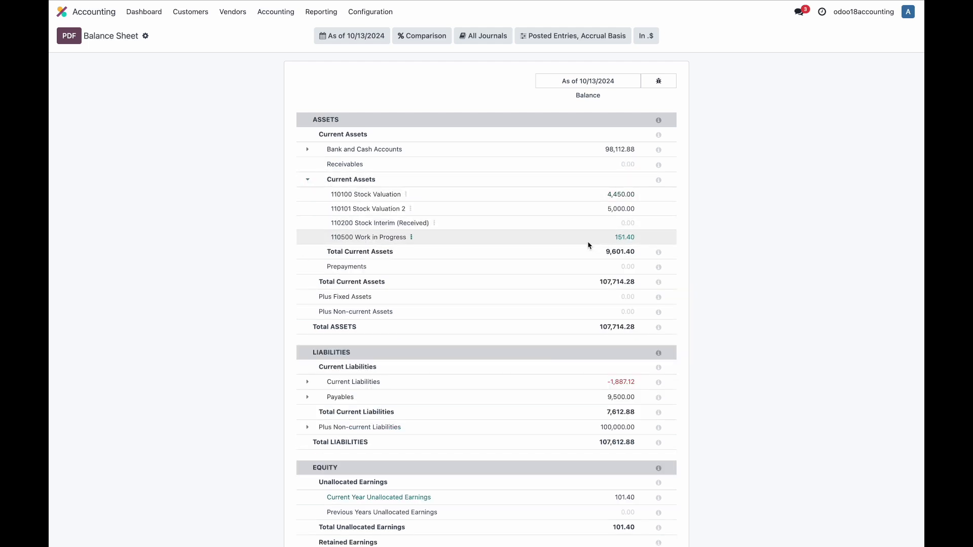
{"action": "left_click", "coordinate": [321, 12]}
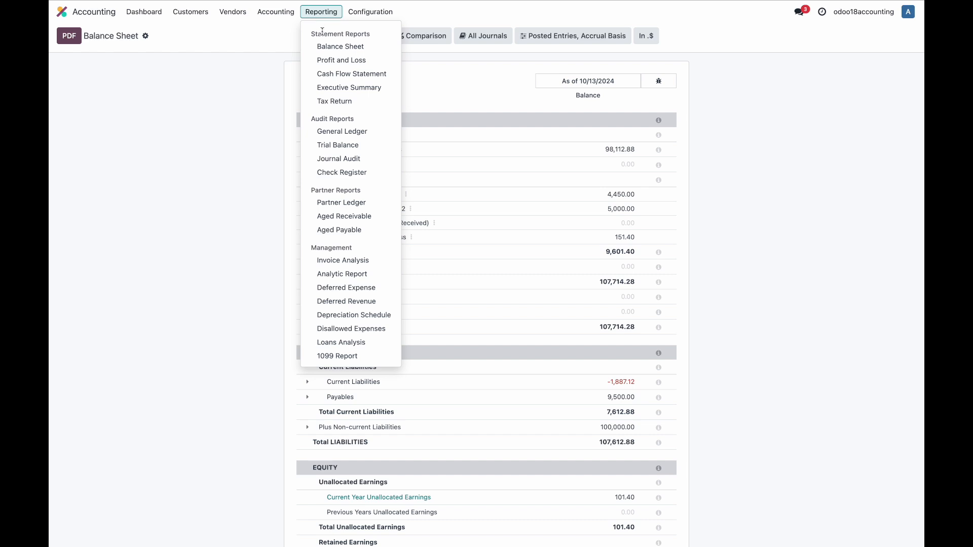
{"action": "left_click", "coordinate": [326, 60]}
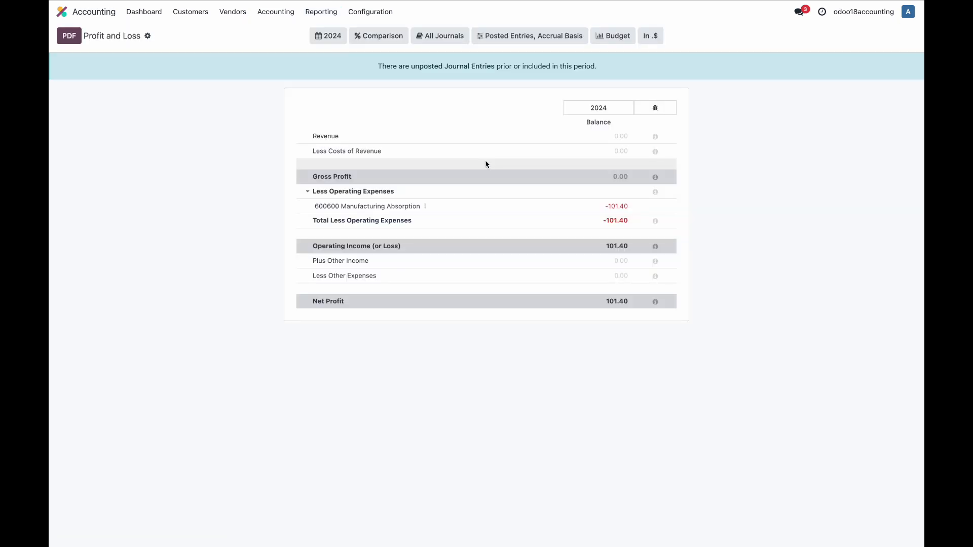